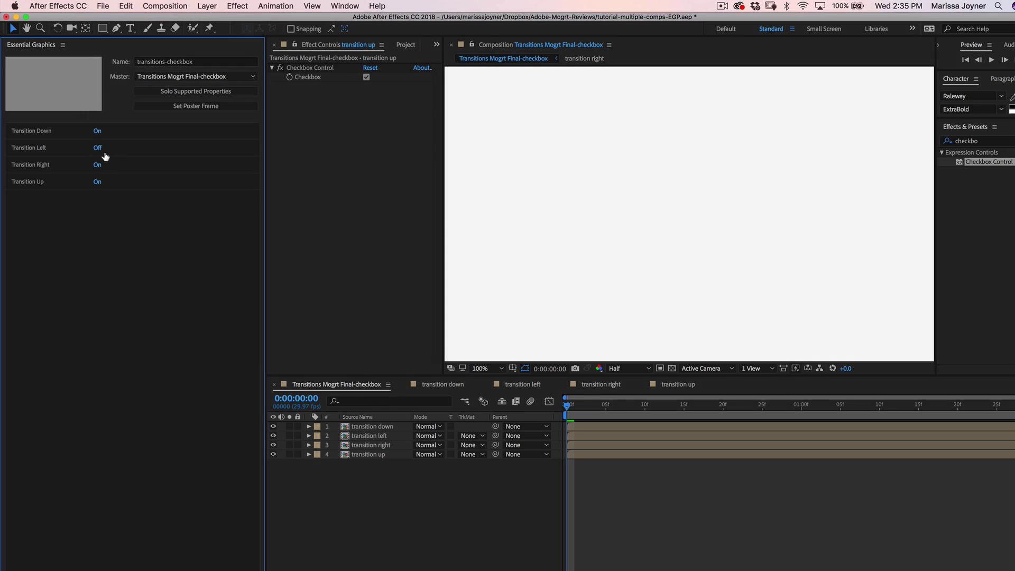
Toggle the Transition Up property of the transitions-checkbox template and scrub through the timeline to preview the transition.
click(98, 183)
drag(576, 407, 802, 442)
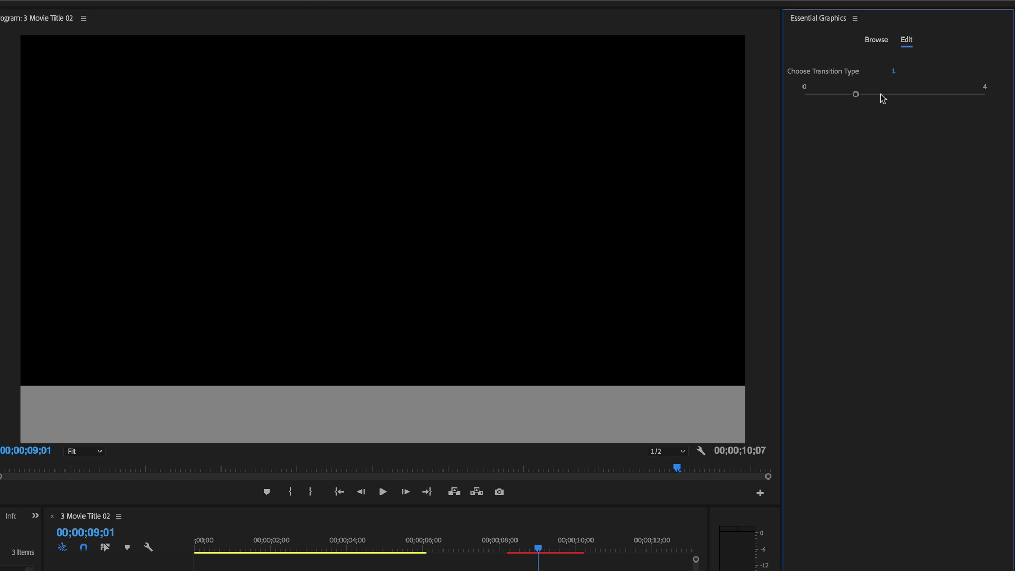
Switch to Premiere Pro and try out the templates' Choose Transition Type slider and the Transition Up, Right and Left checkboxes.
drag(856, 95, 973, 96)
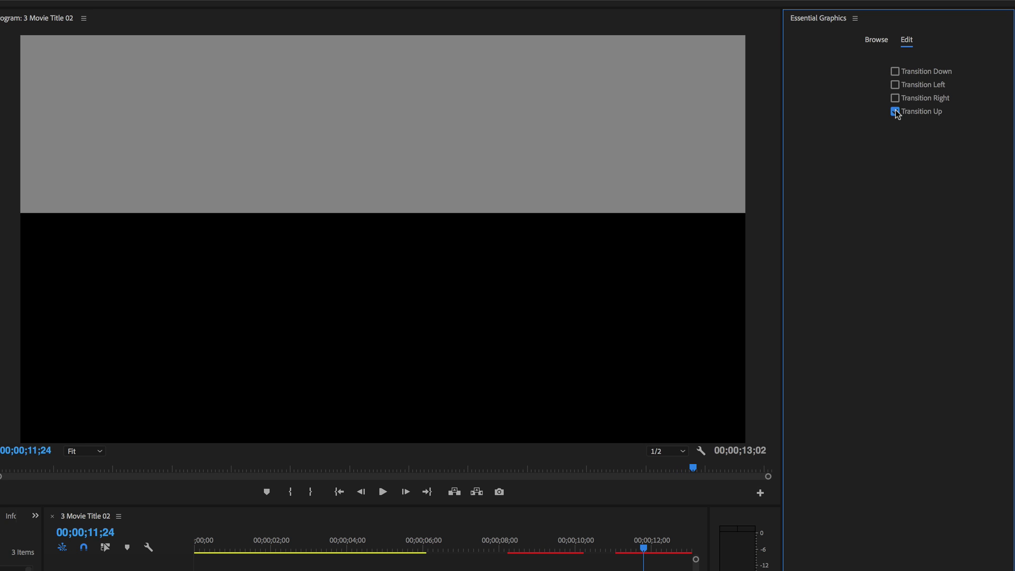
click(895, 112)
click(895, 98)
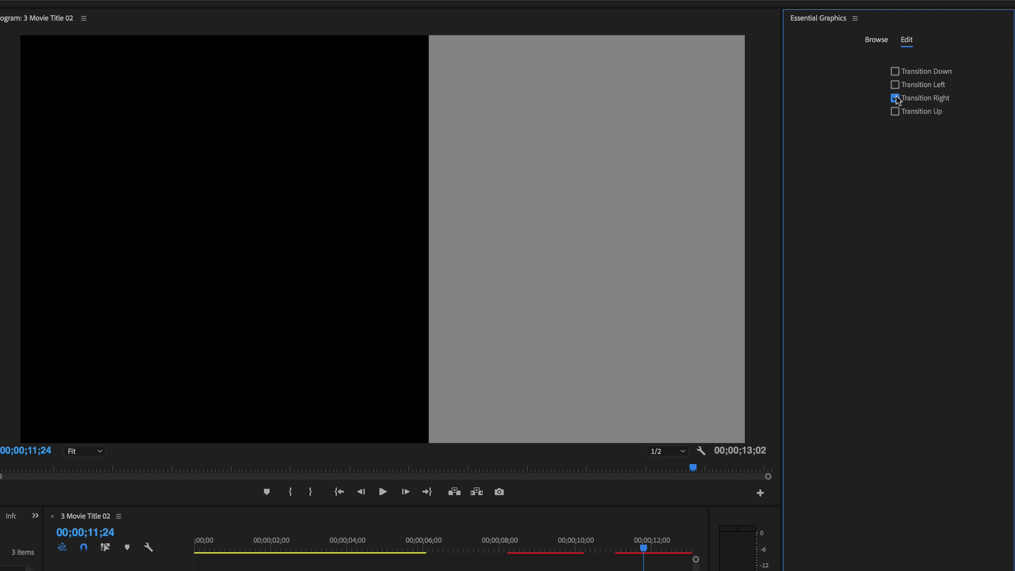
click(895, 97)
click(895, 85)
click(895, 85)
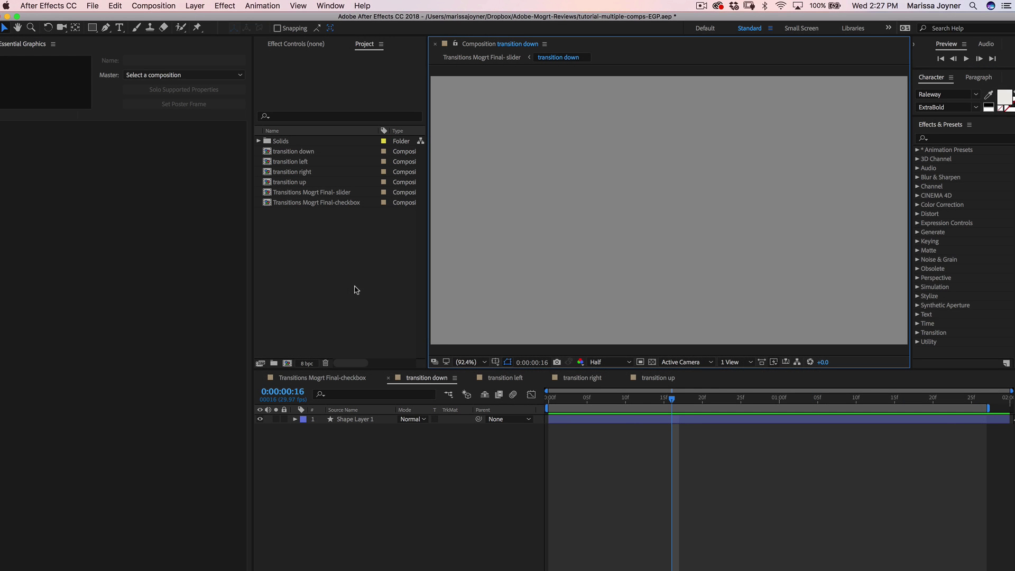
Add the transition down, left, right and up compositions as layers to the Transitions Mogrt Final-checkbox composition.
click(294, 153)
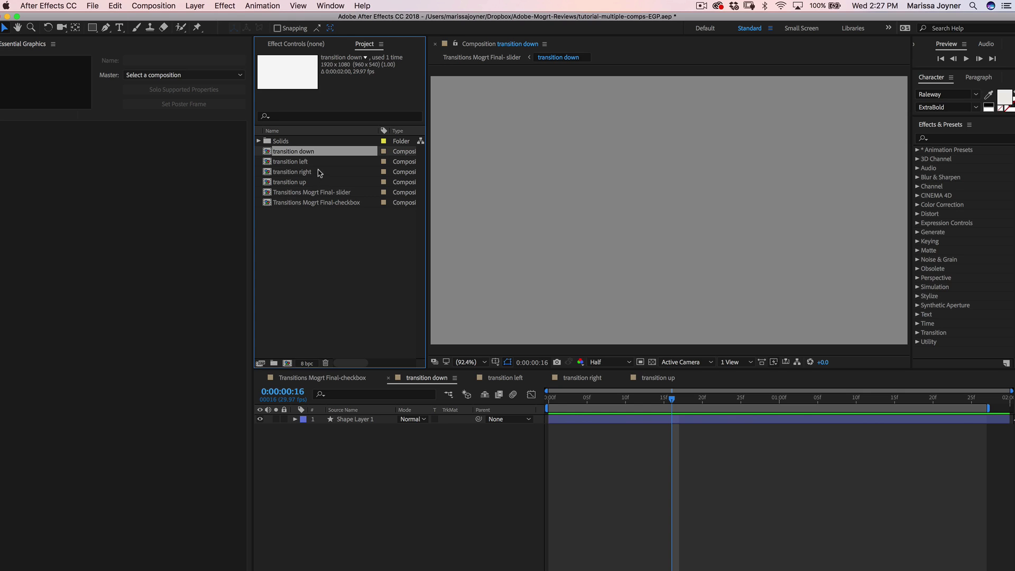
click(333, 377)
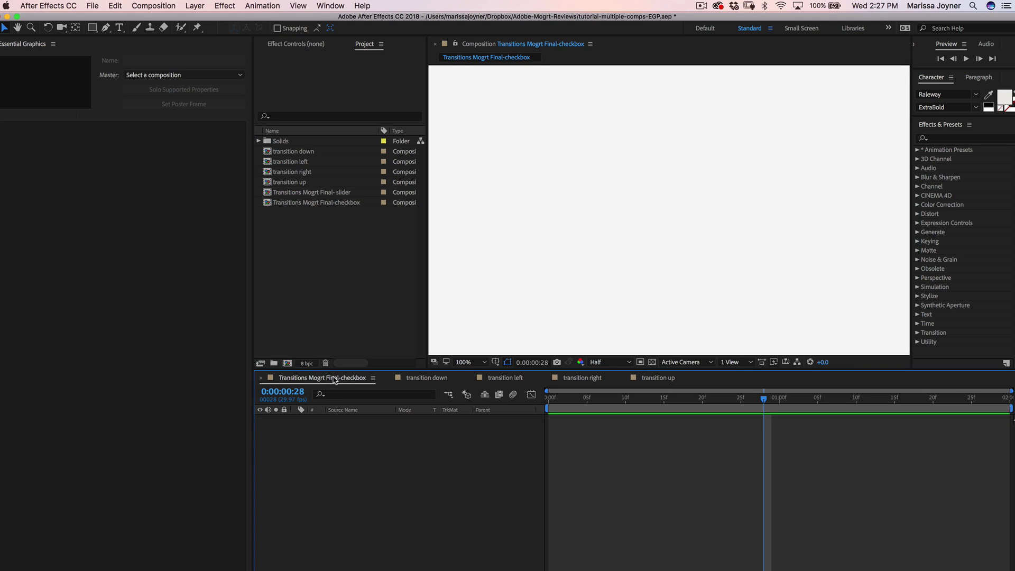
click(374, 235)
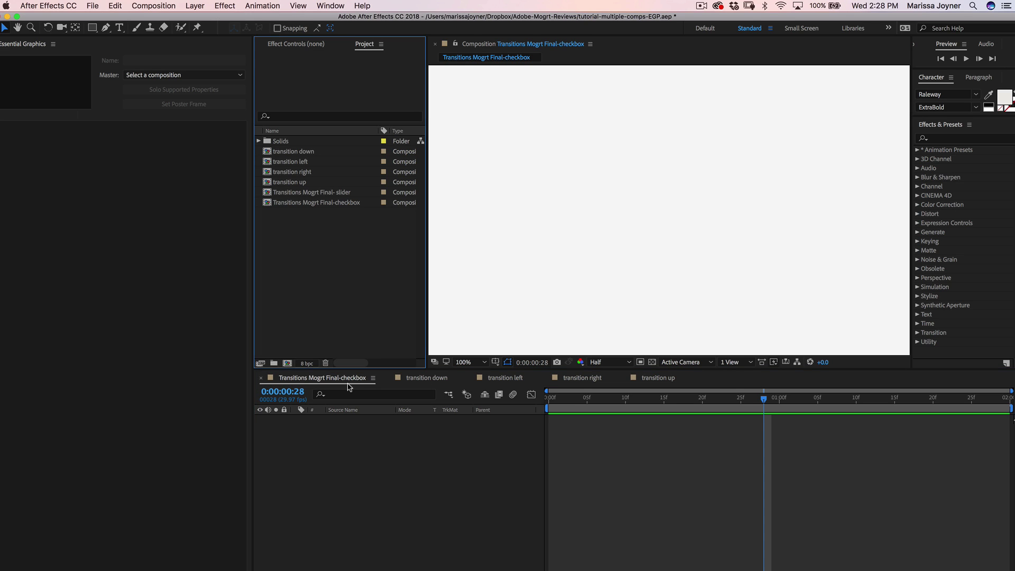
click(330, 385)
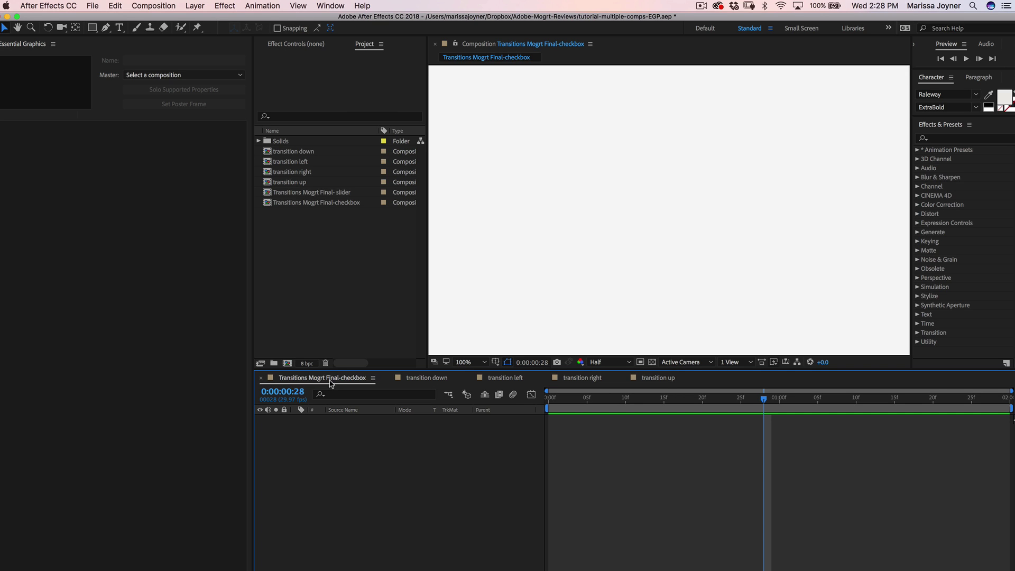
click(362, 151)
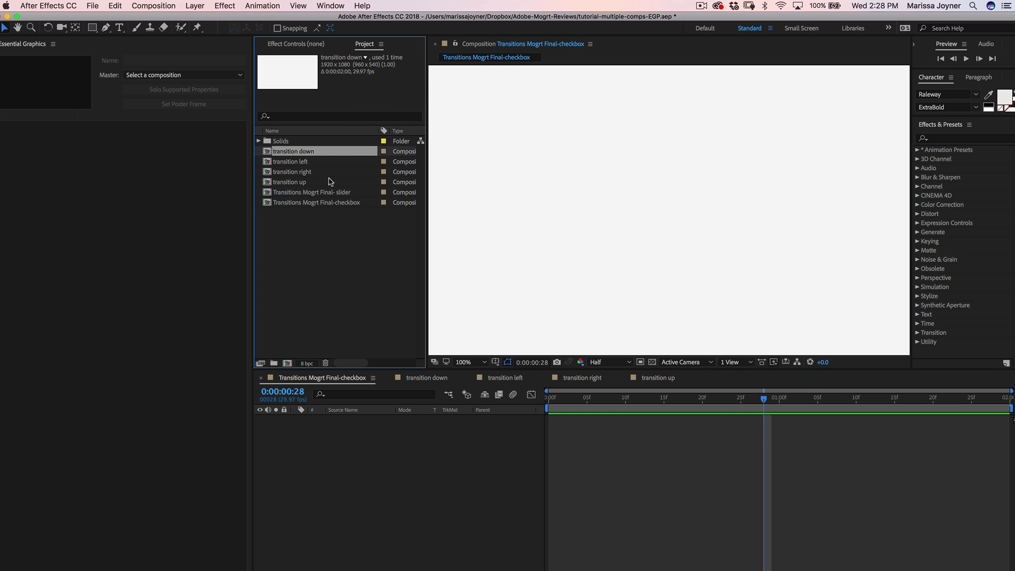
key(shift)
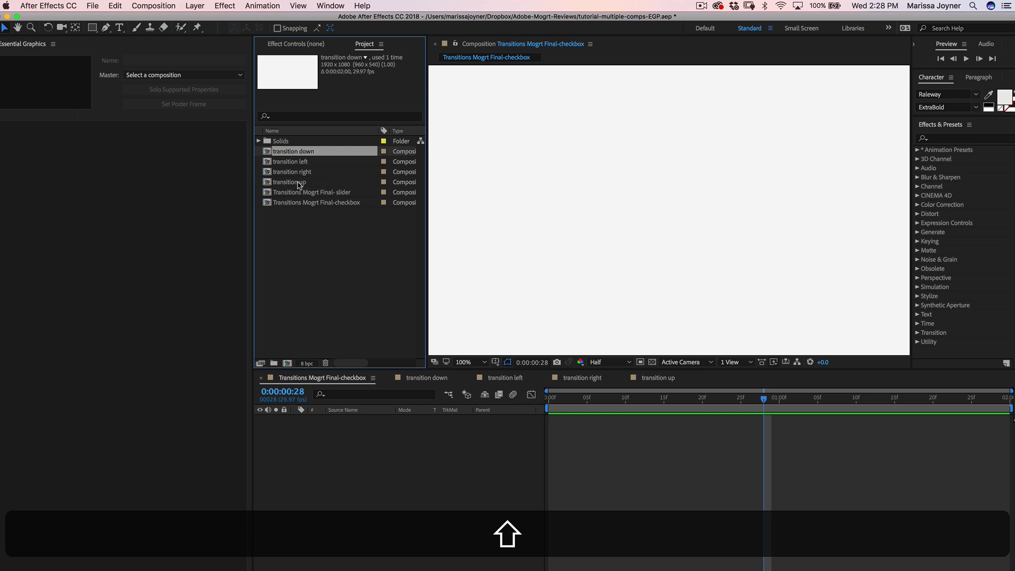
shift+click(298, 183)
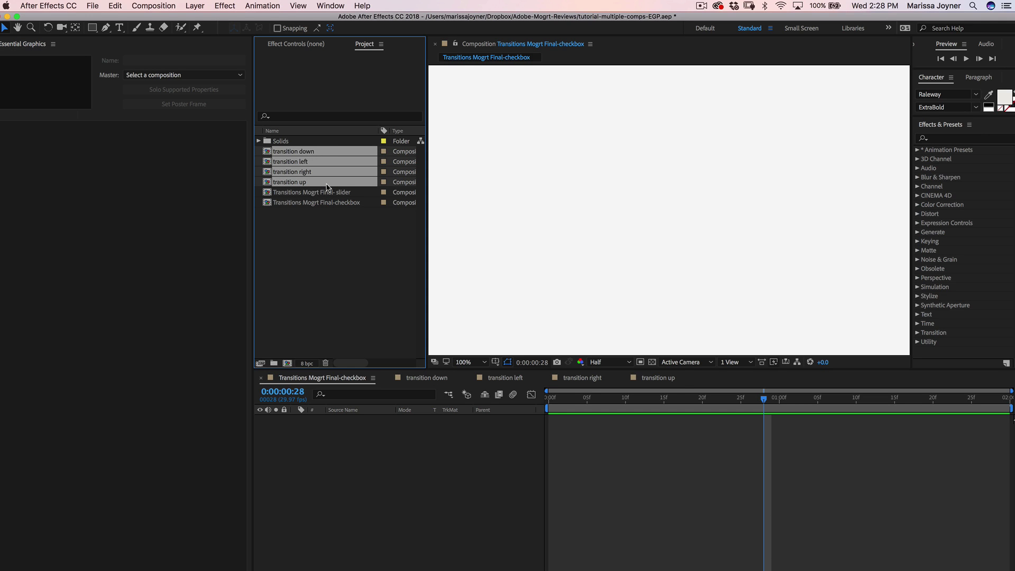
drag(300, 186, 310, 471)
click(309, 471)
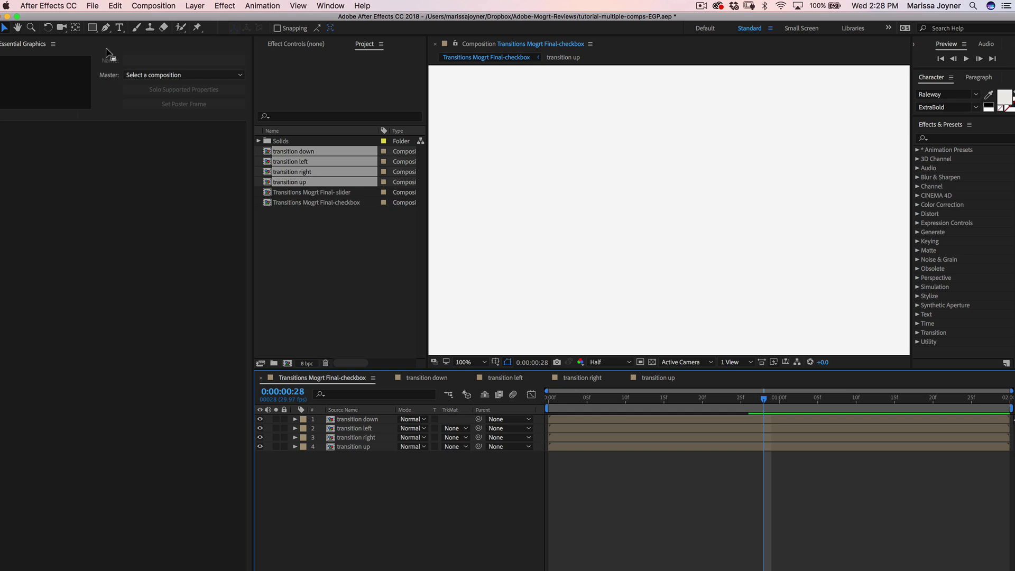
Set Transitions Mogrt Final-checkbox as the Essential Graphics master composition and name the template transitions-checkbox.
click(144, 75)
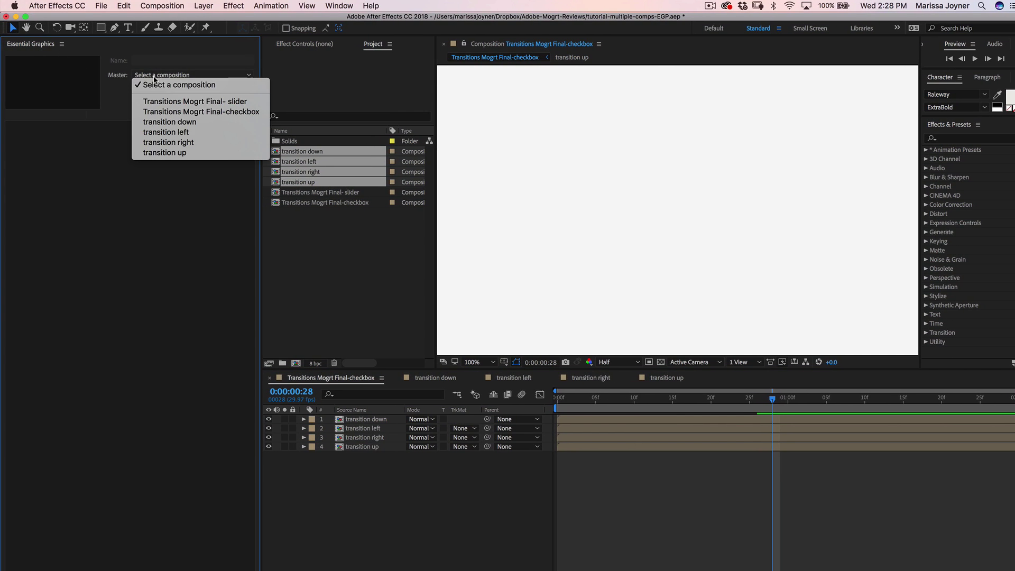
click(230, 116)
click(193, 60)
key(BackSpace)
text(mo)
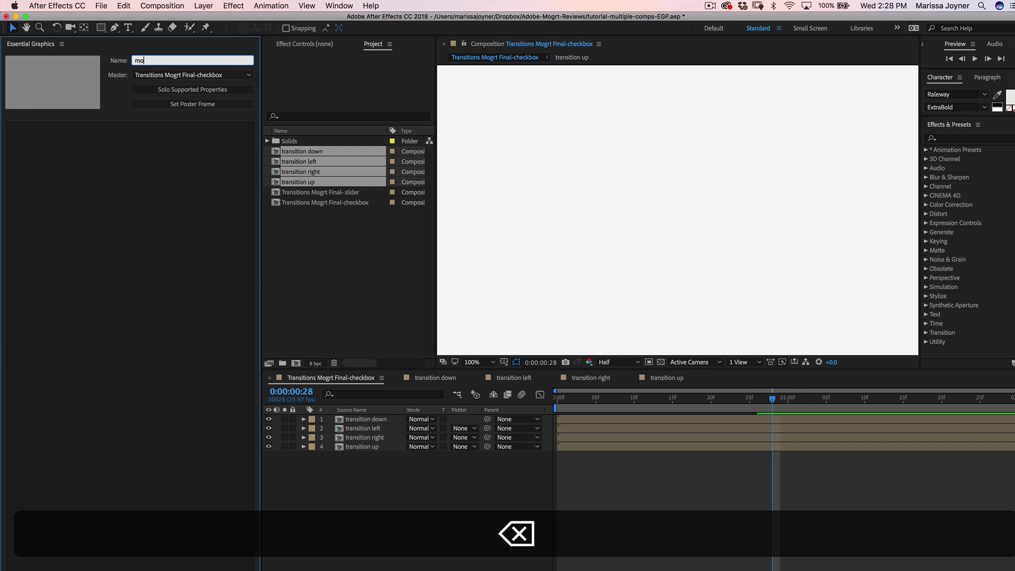
text(trn)
key(BackSpace)
text(transitions-)
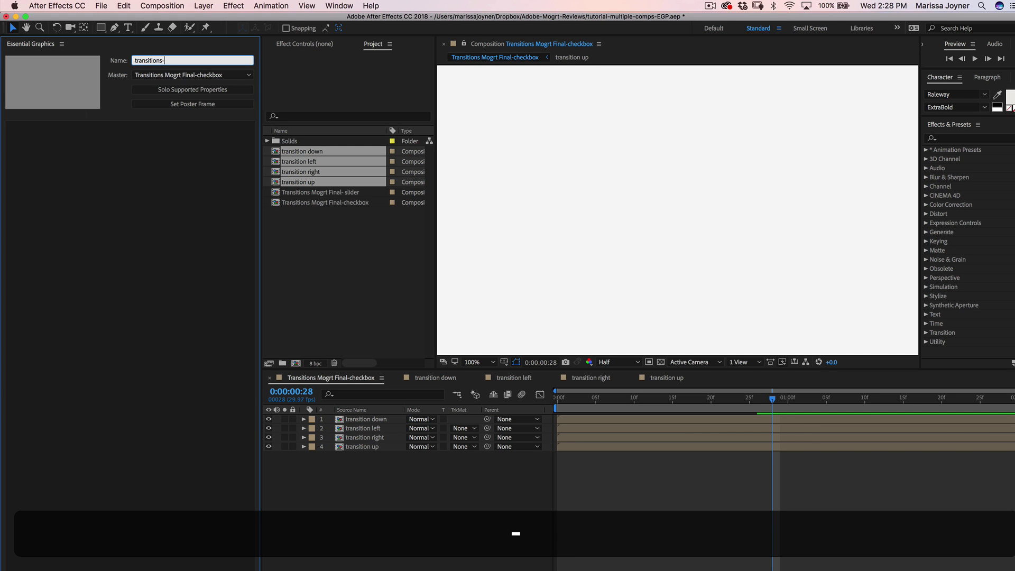
text(checkbox)
Apply the Checkbox Control effect to all four transition layers.
click(398, 418)
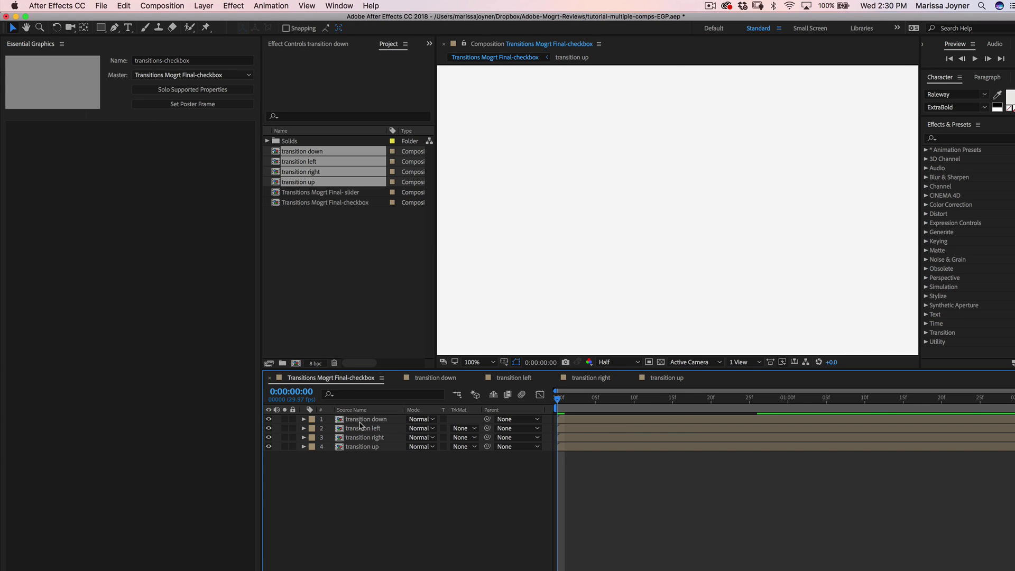
key(super+a)
click(955, 139)
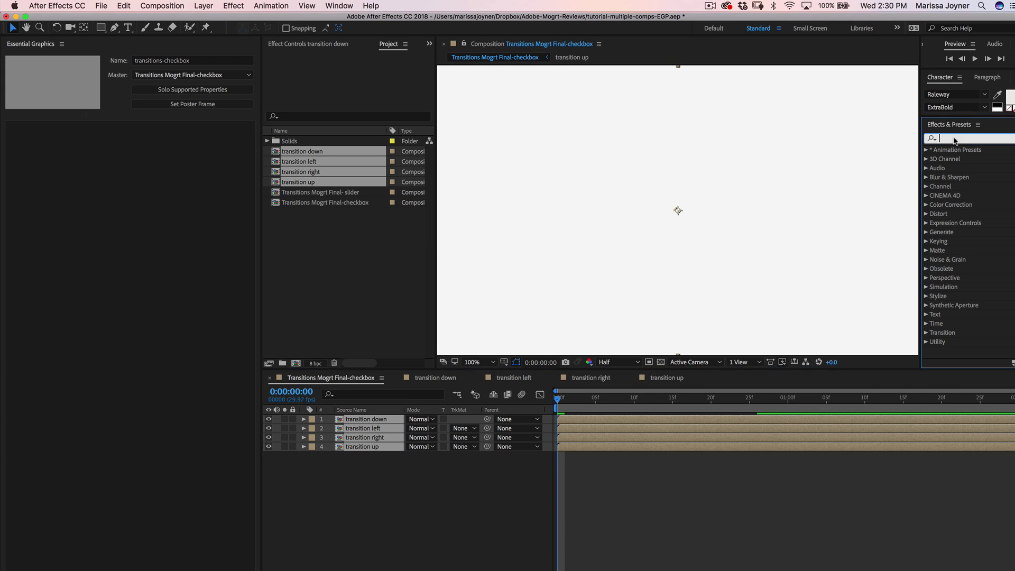
click(341, 494)
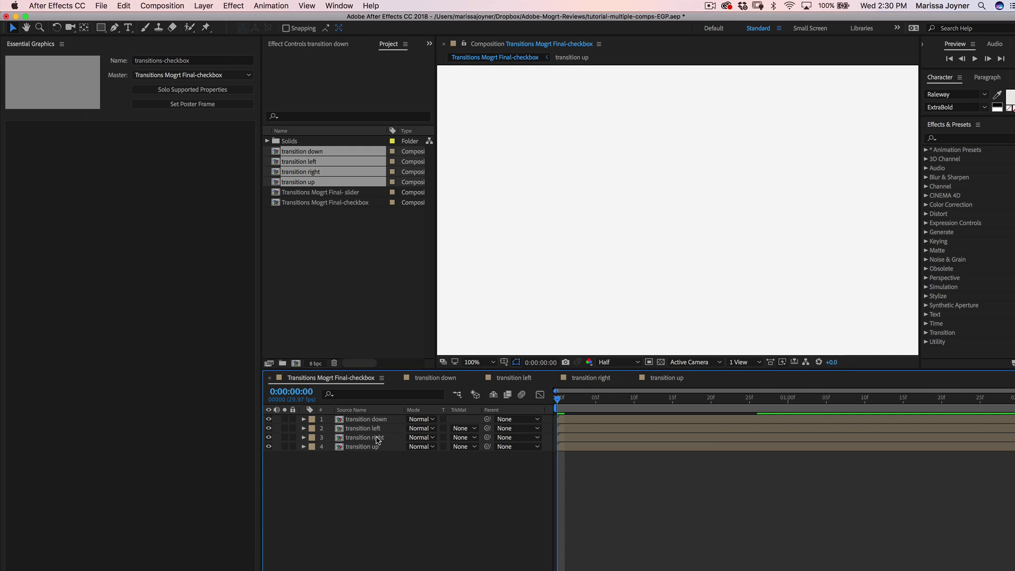
key(super+a)
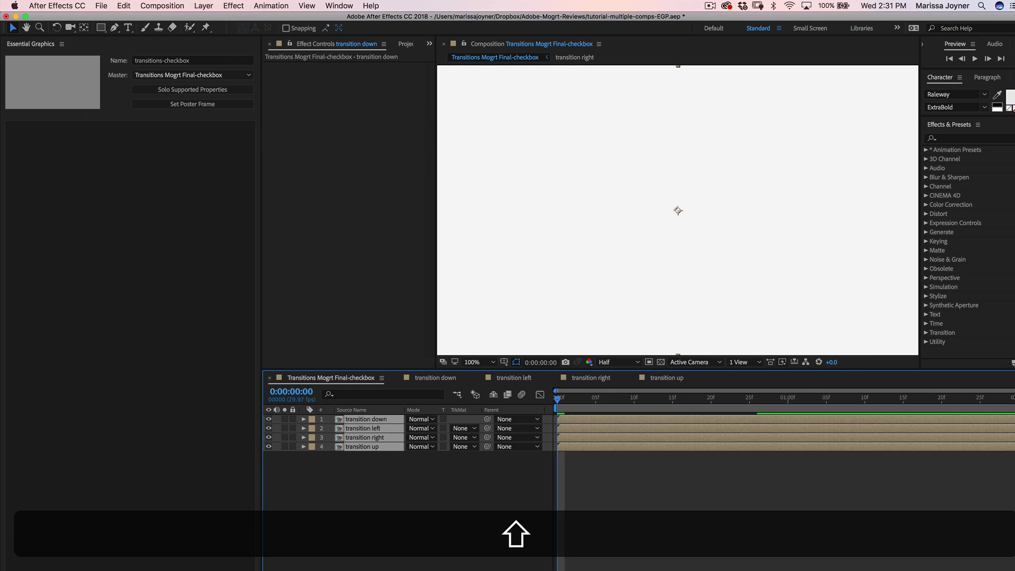
click(955, 138)
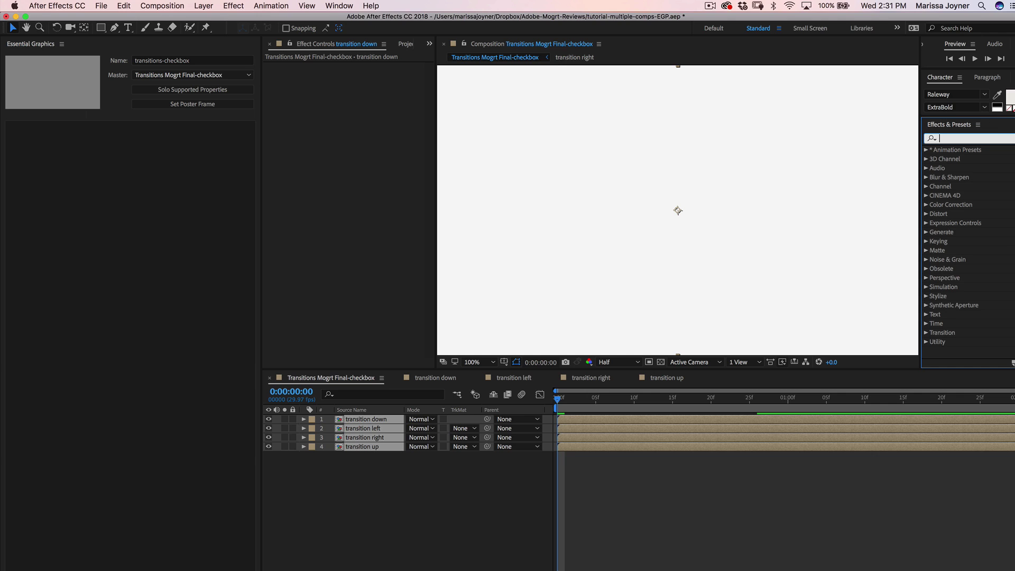
text(check)
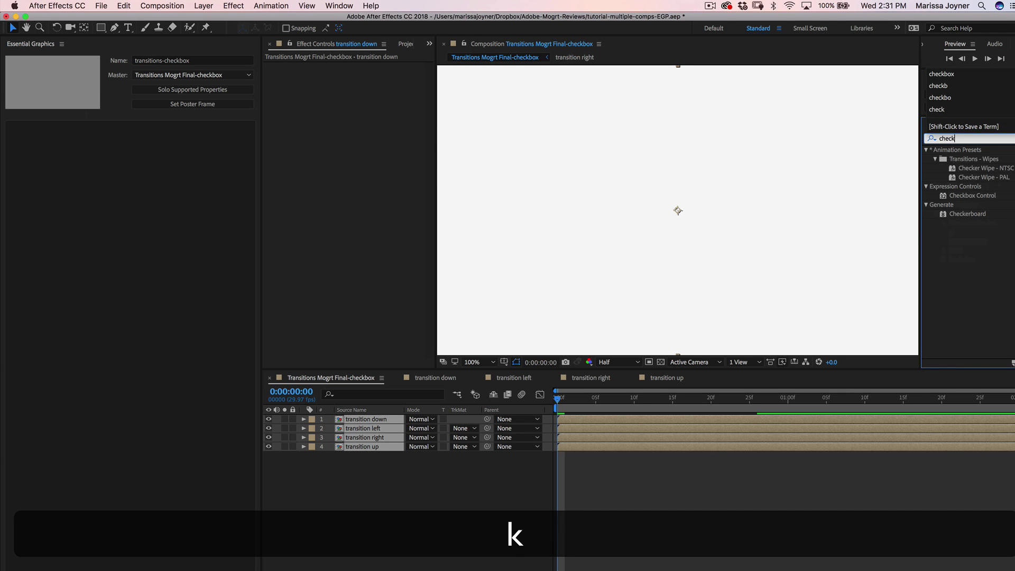
text(bo)
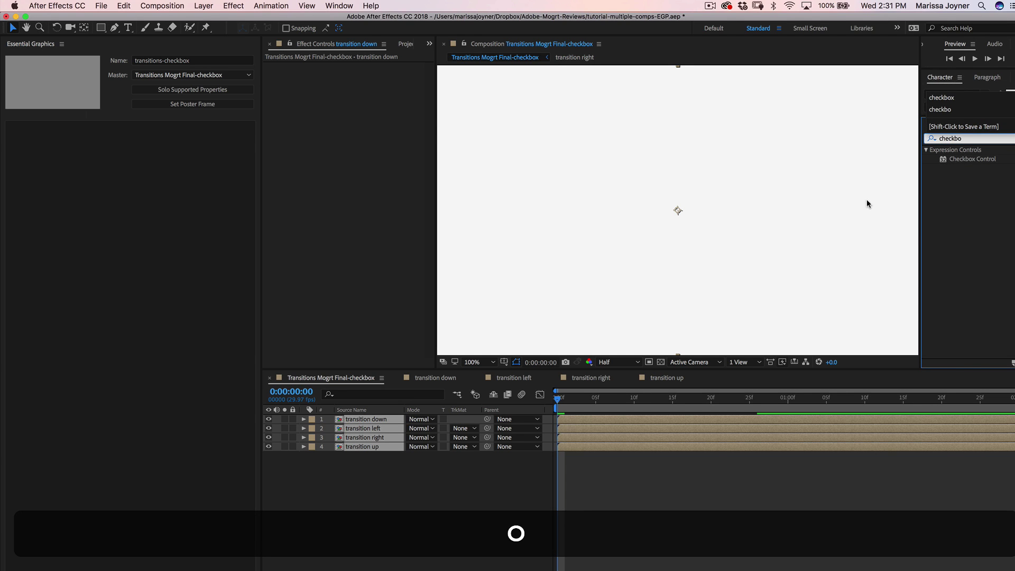
double_click(963, 164)
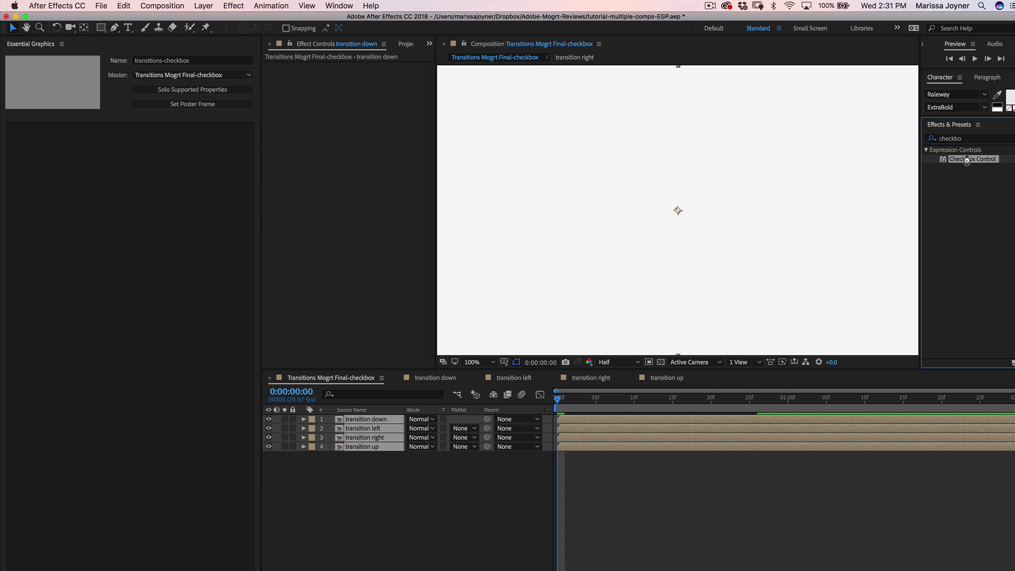
click(346, 481)
Link the transition down layer's Opacity to its checkbox with the expression effect("Checkbox Control")("Checkbox")*100.
click(364, 419)
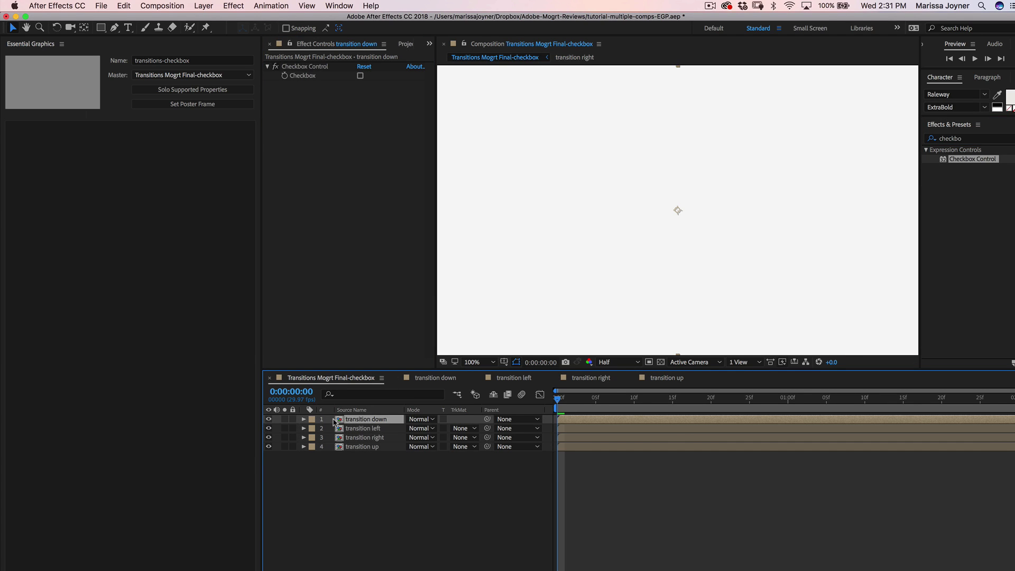
click(304, 419)
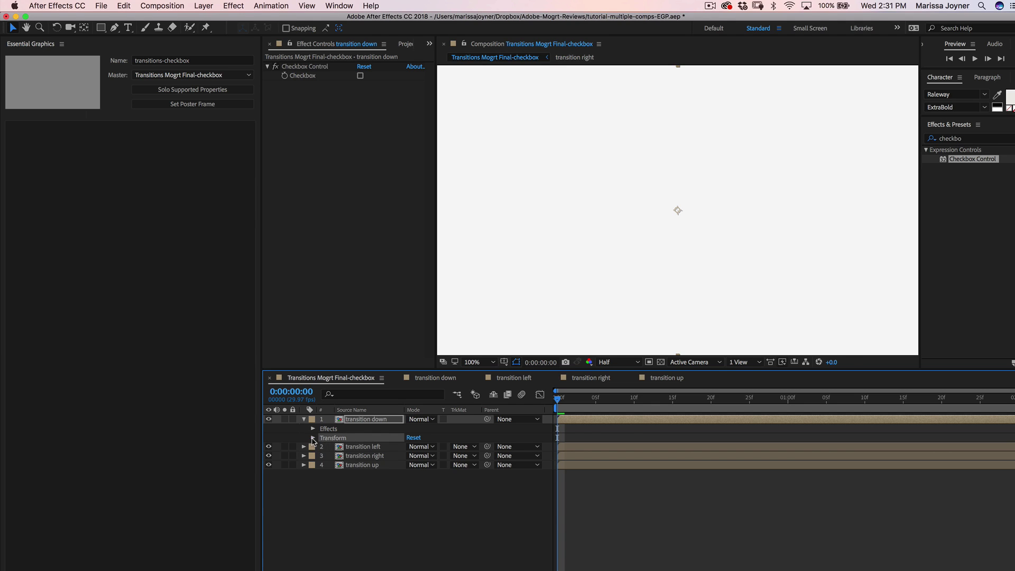
click(313, 438)
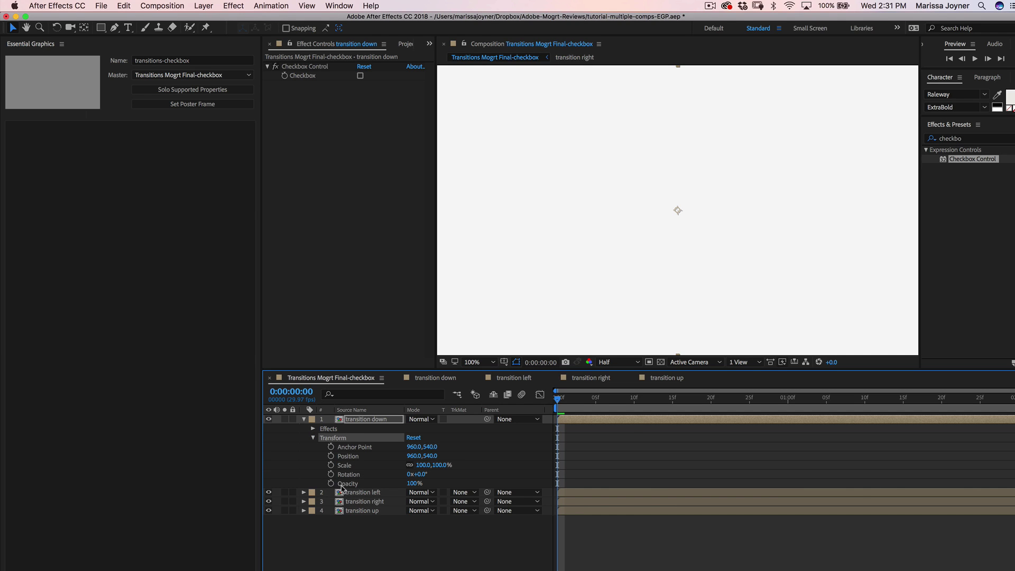
key(alt)
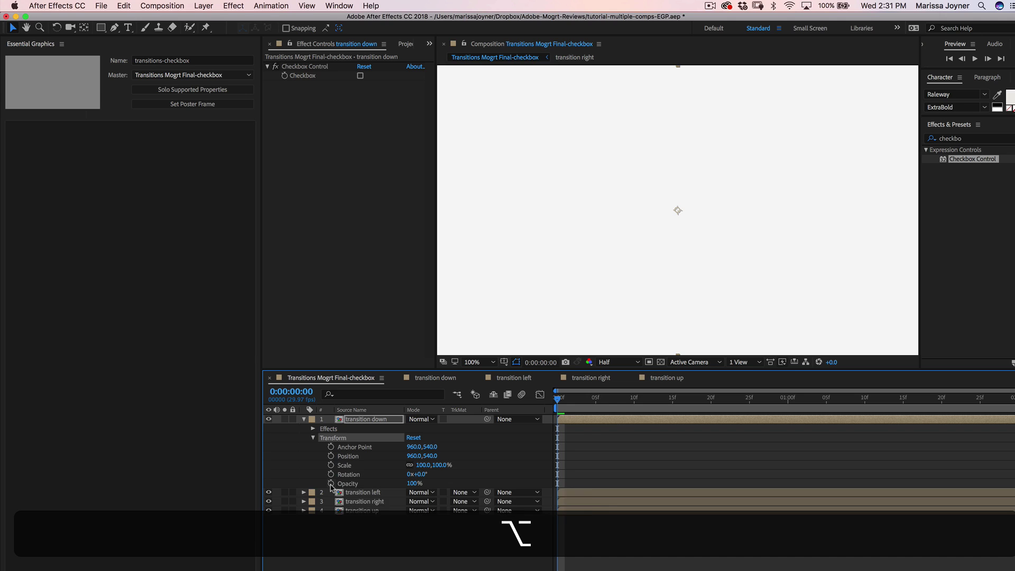
alt+click(331, 484)
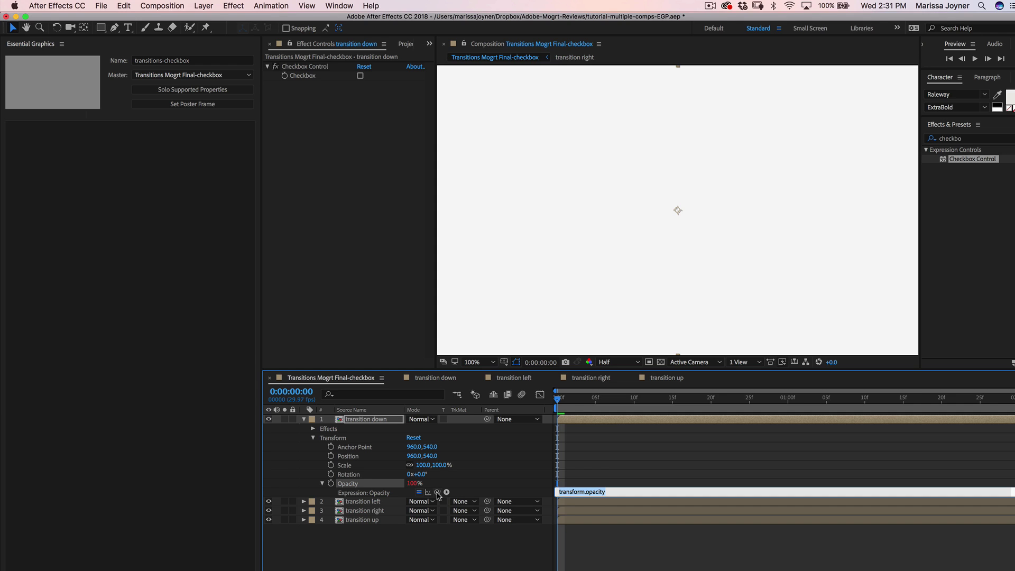
drag(437, 492, 302, 76)
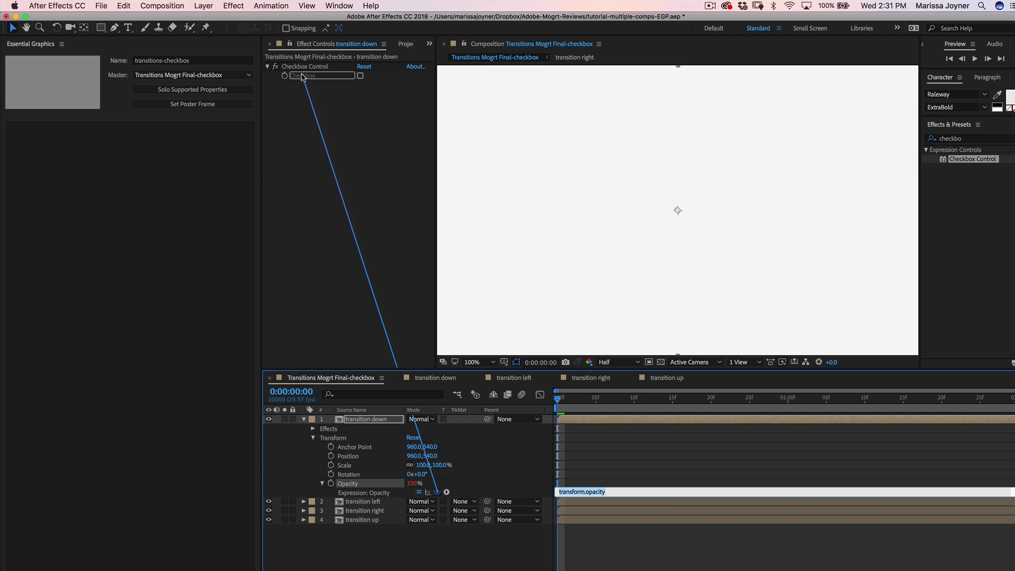
drag(302, 77, 302, 77)
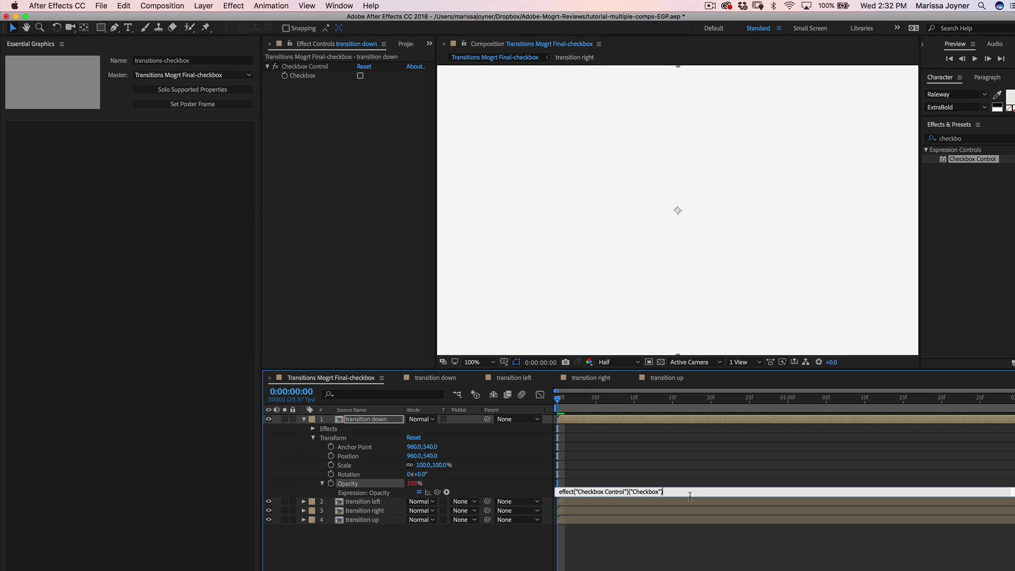
text(*100)
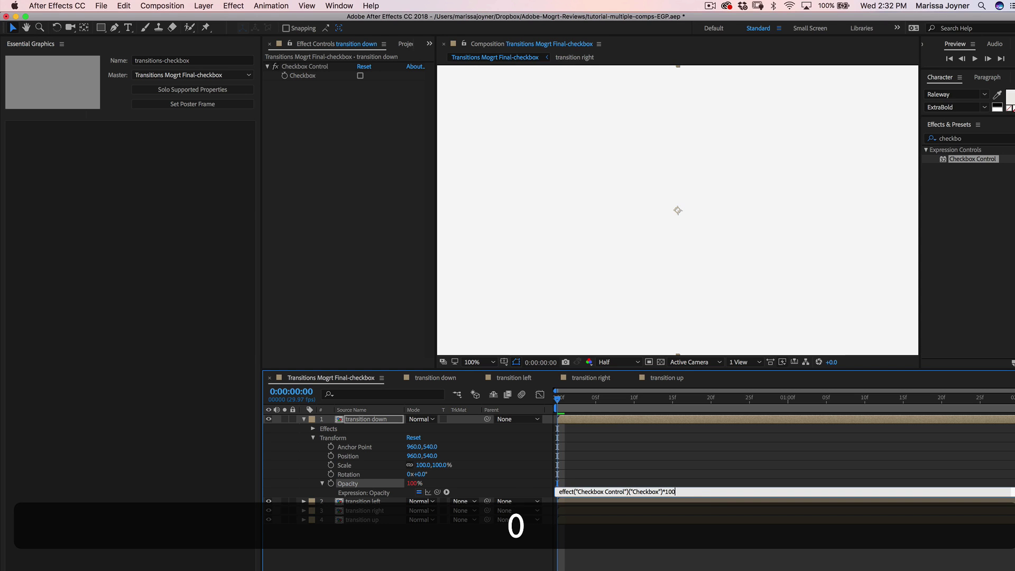
click(357, 540)
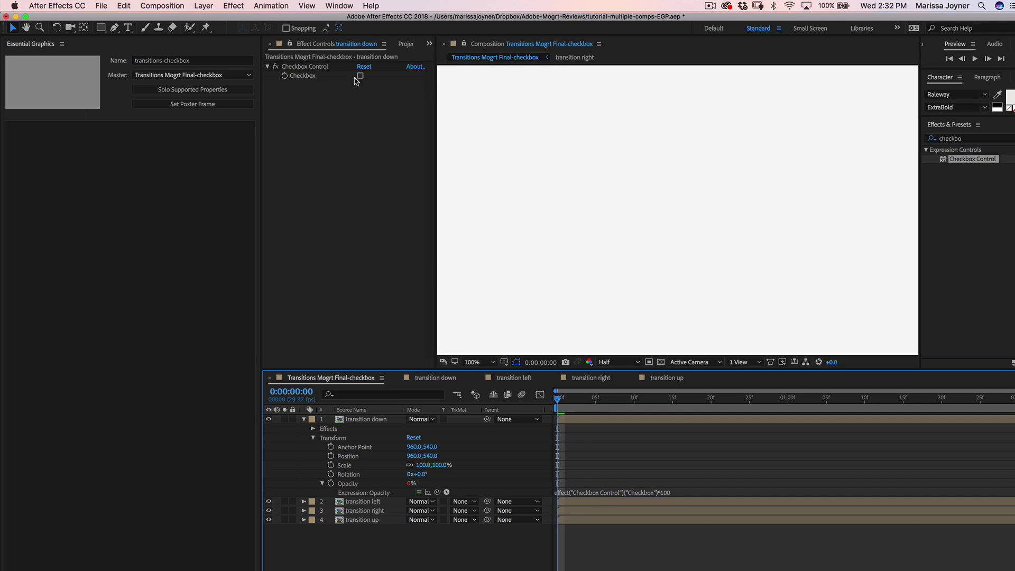
Turn on the transition down layer's checkbox and expand its Checkbox Control properties in the timeline.
click(357, 94)
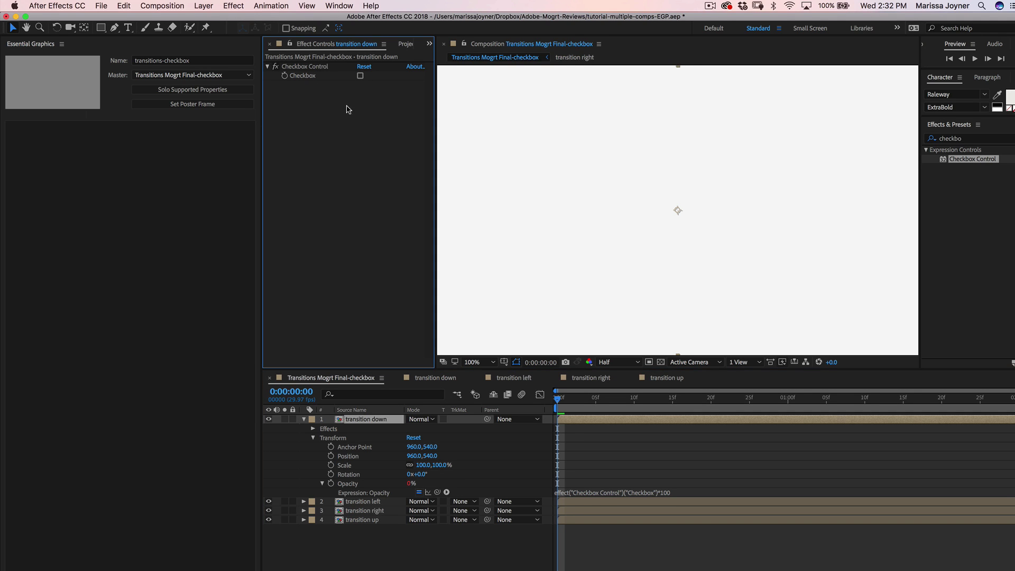
click(360, 75)
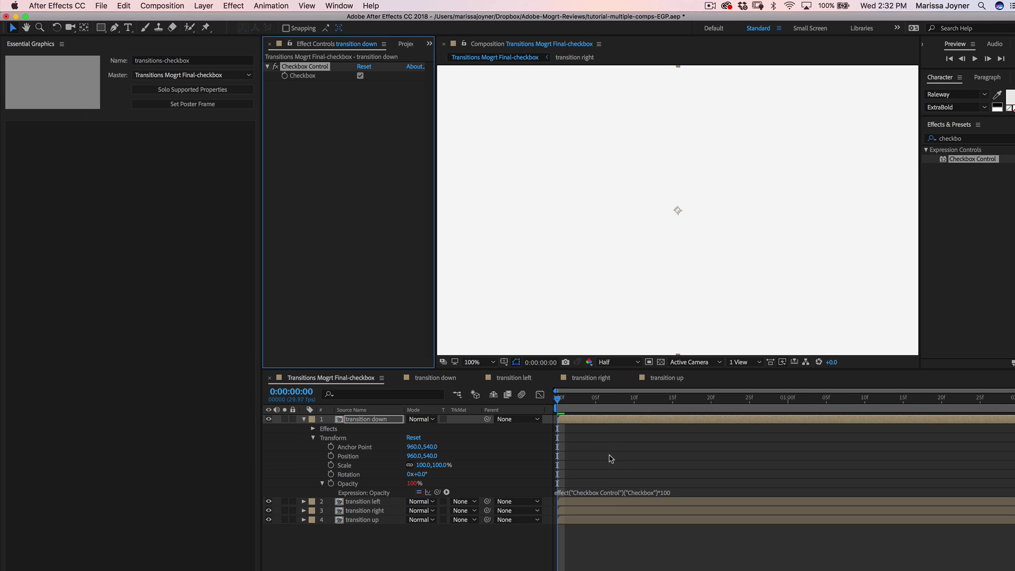
click(322, 438)
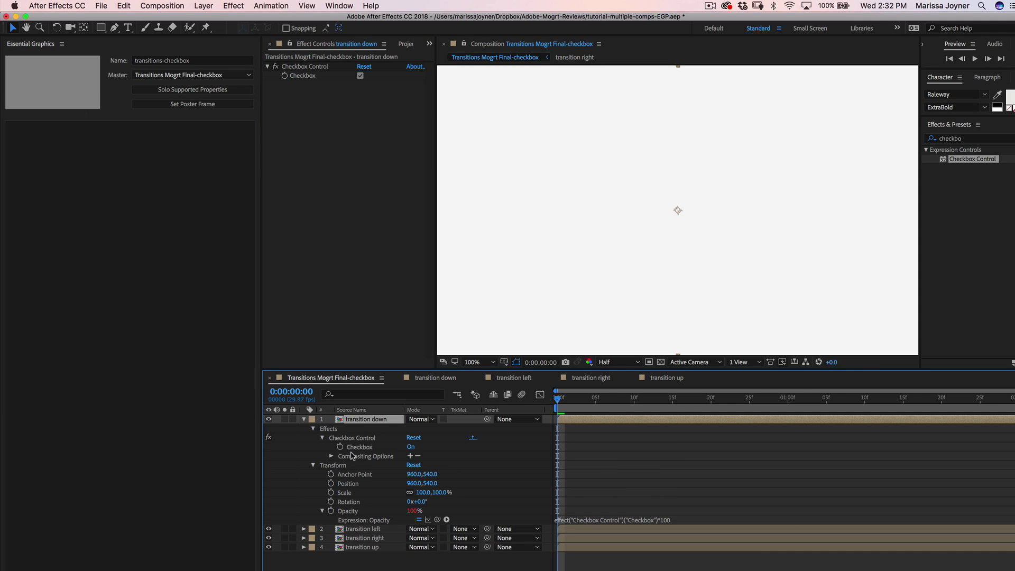
Add the transition down layer's Checkbox property to the Essential Graphics template and name it Transition Down.
click(355, 449)
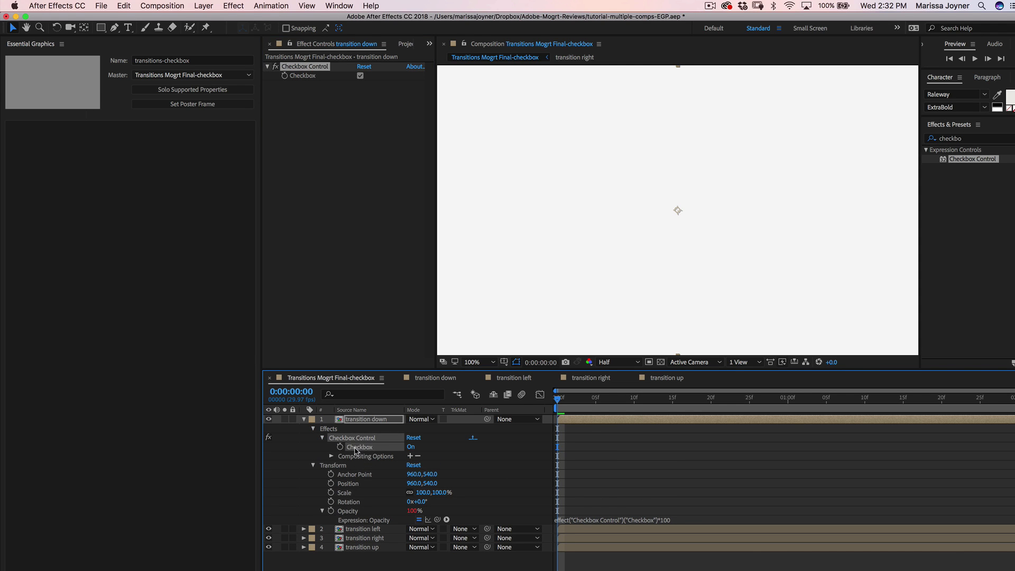
drag(356, 450, 48, 145)
click(9, 129)
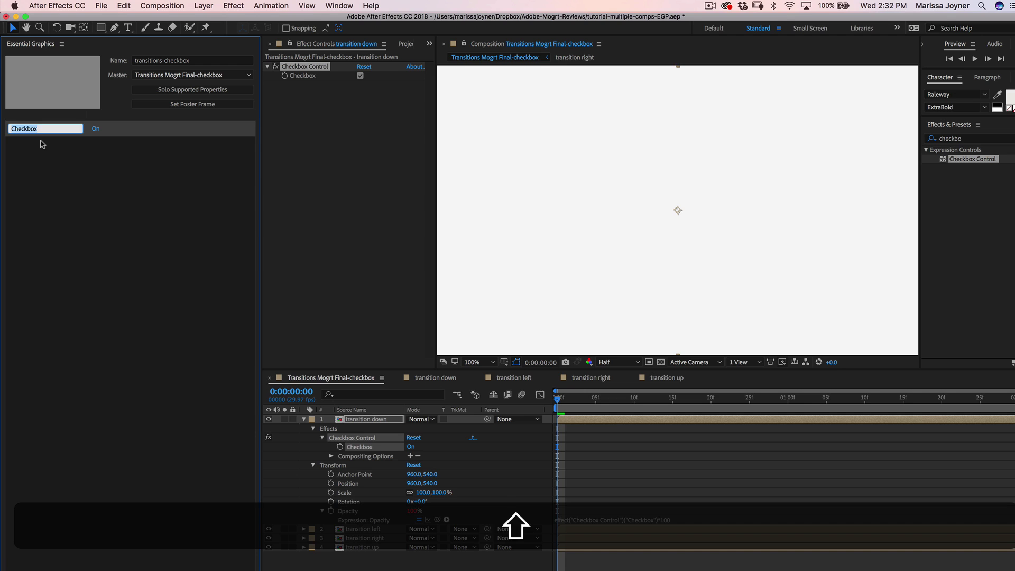
text(Transition Down)
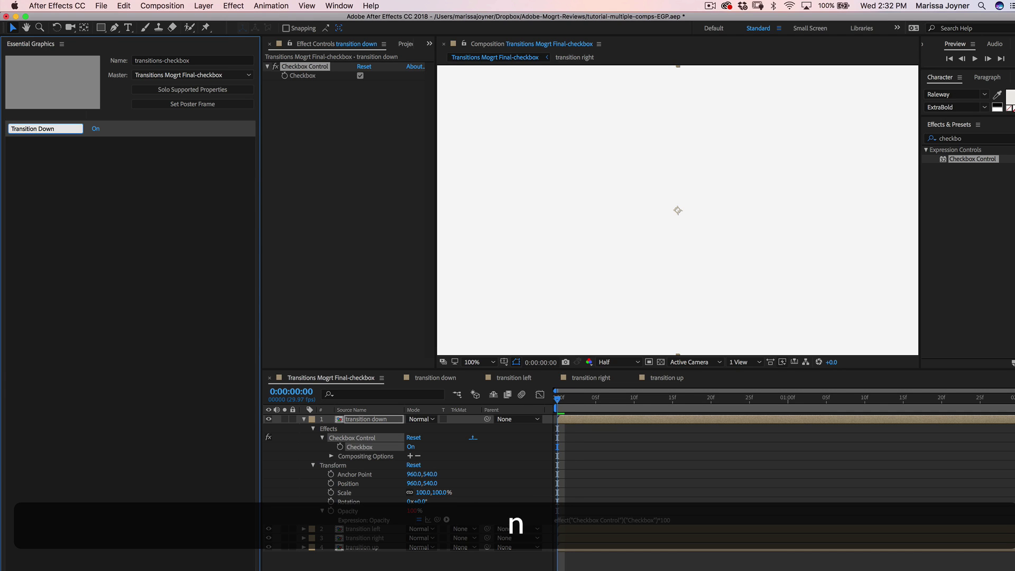
click(313, 461)
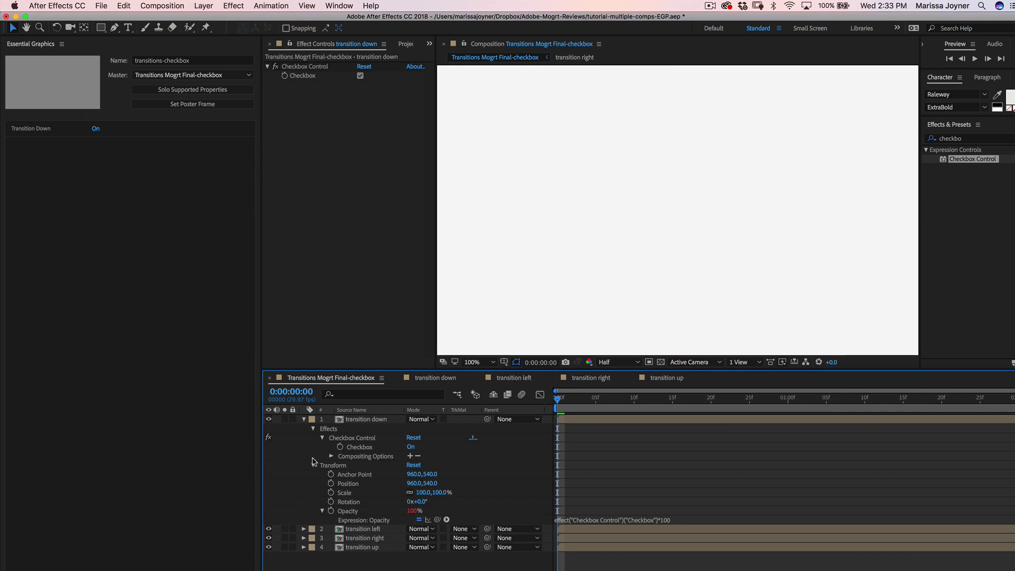
Copy the transition down layer's Checkbox Control effect onto the transition left, transition right and transition up layers.
click(351, 442)
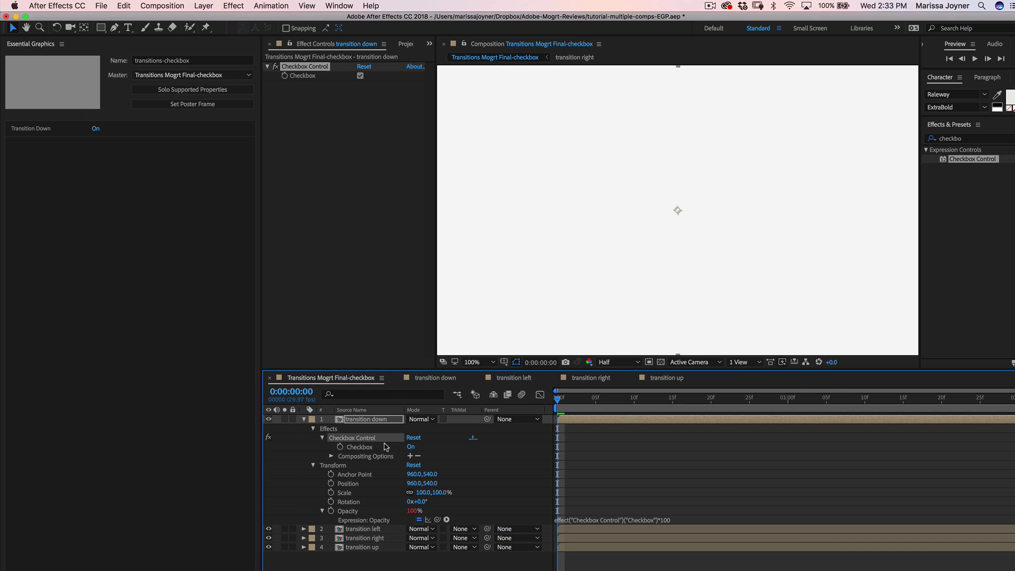
key(super+c)
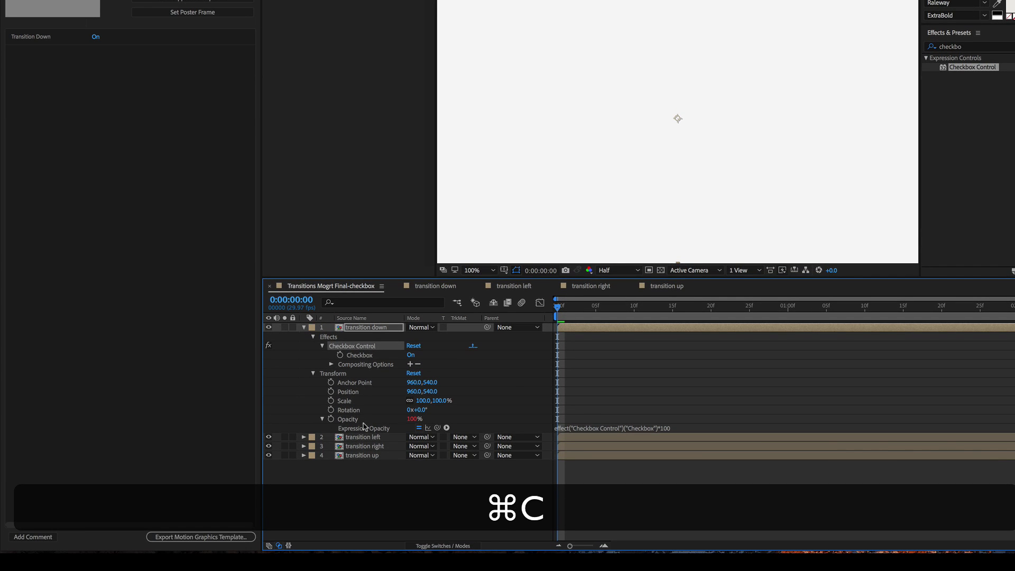
click(359, 437)
shift+click(354, 455)
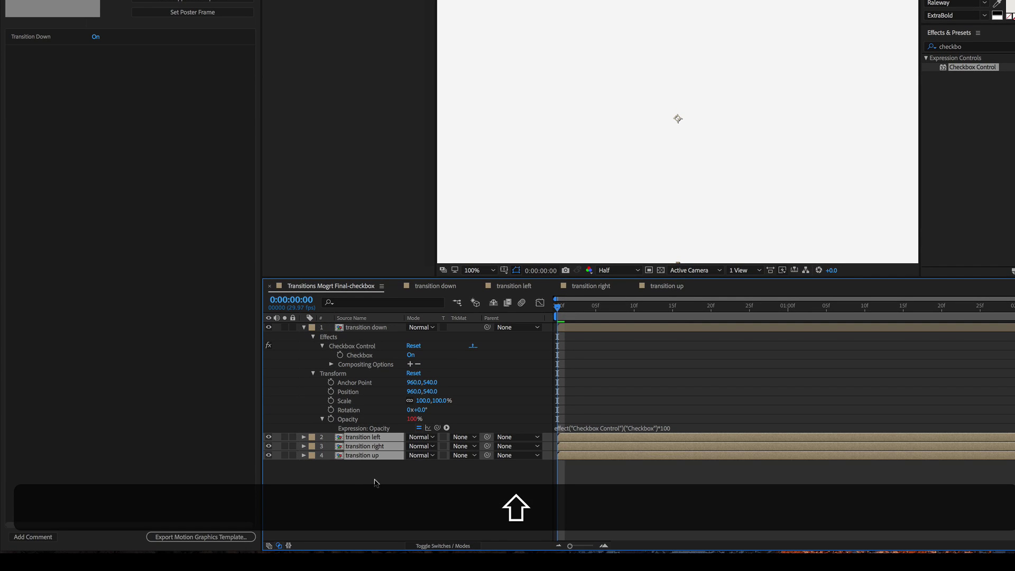
key(super+v)
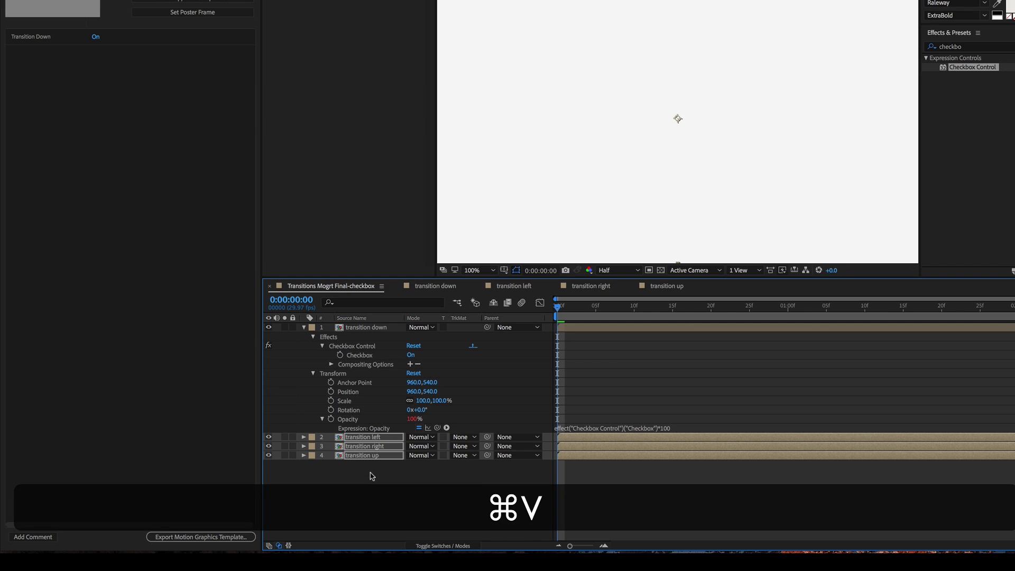
click(327, 474)
Copy only the Opacity expression of the transition down layer and paste it onto the transition left, right and up layers.
click(346, 419)
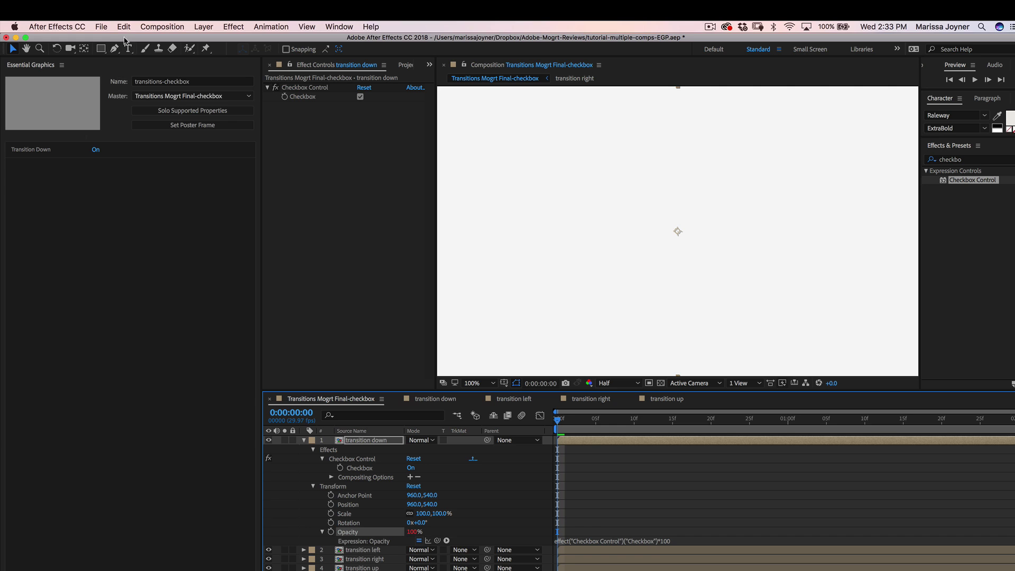
click(124, 26)
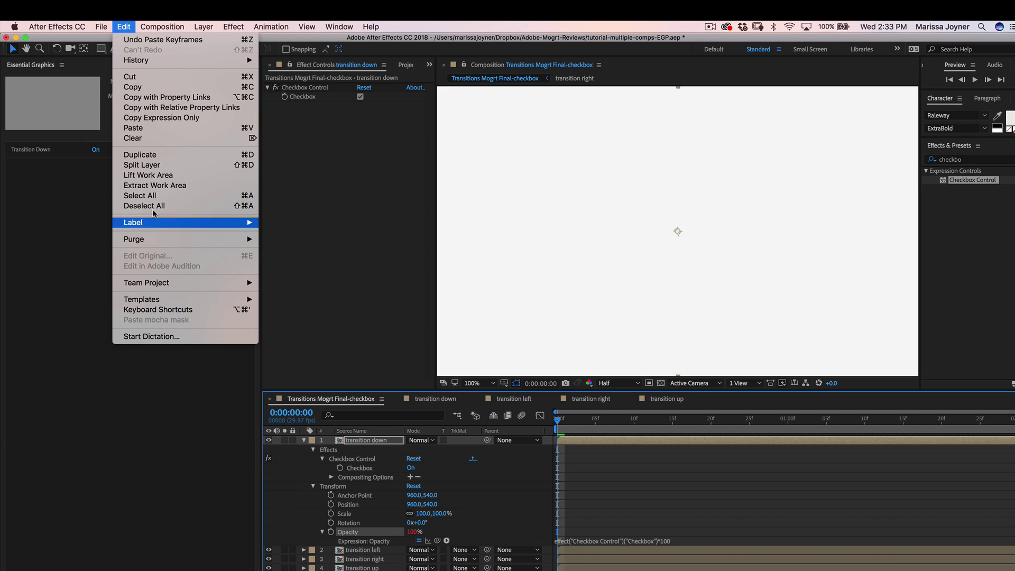
click(152, 118)
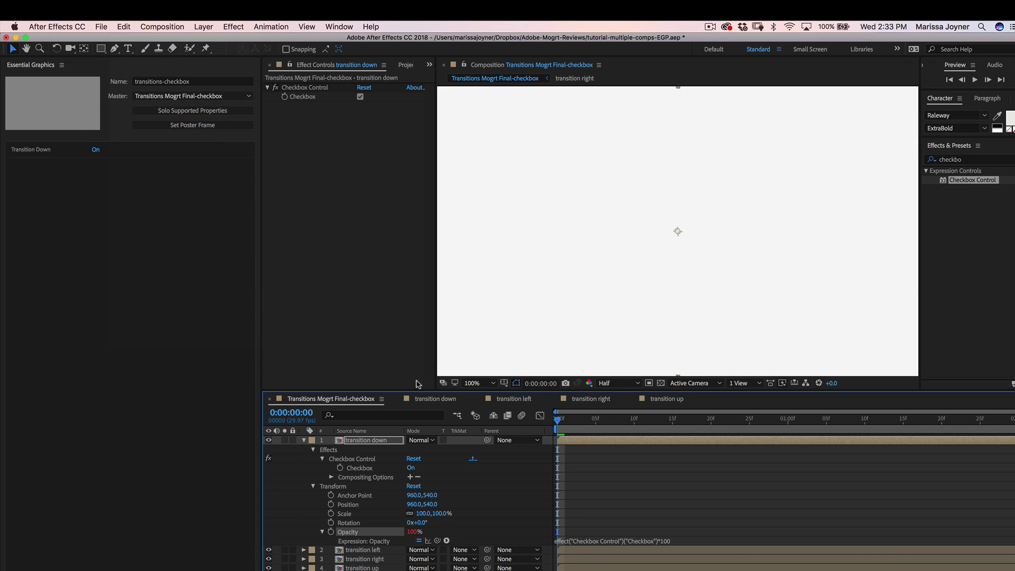
click(362, 549)
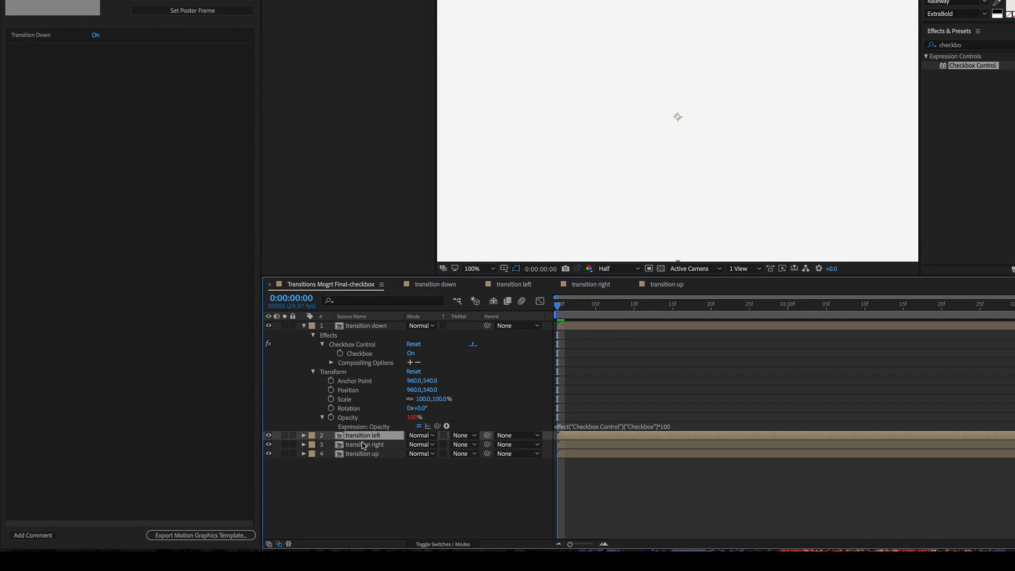
shift+click(379, 453)
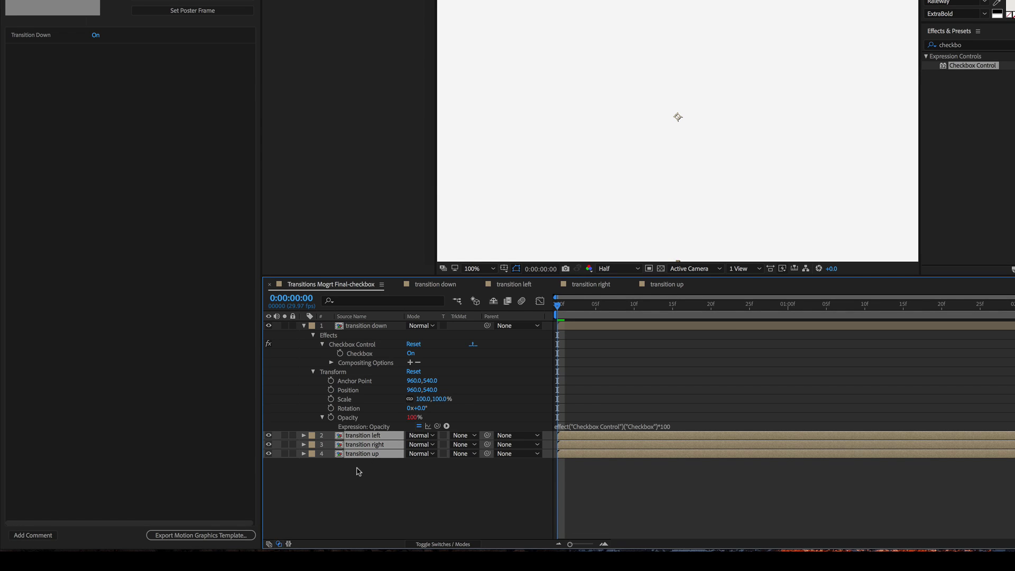
key(super)
key(super+v)
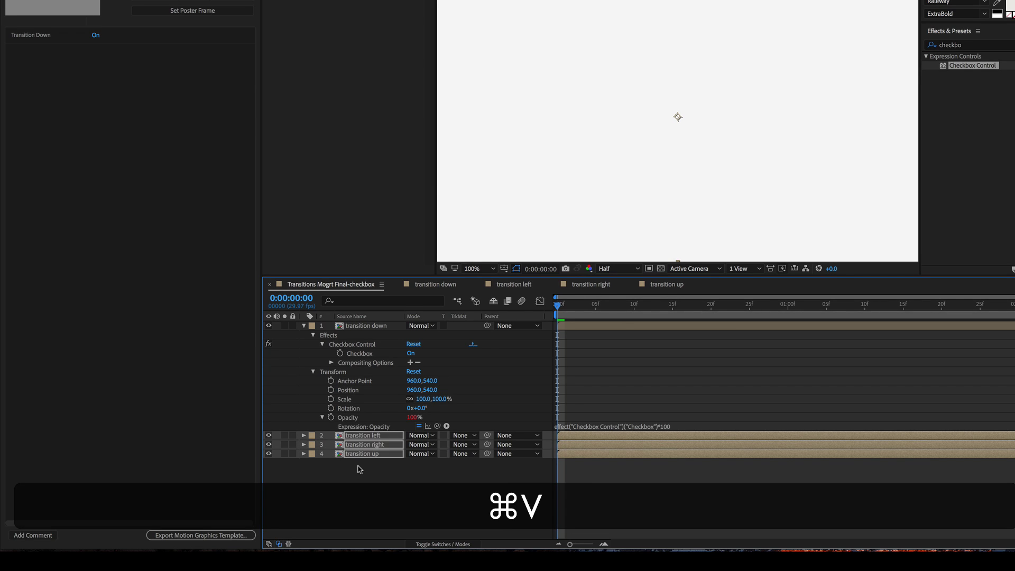
Add the transition left layer's Checkbox property to the Essential Graphics template and name it Transition Left.
click(373, 436)
key(e)
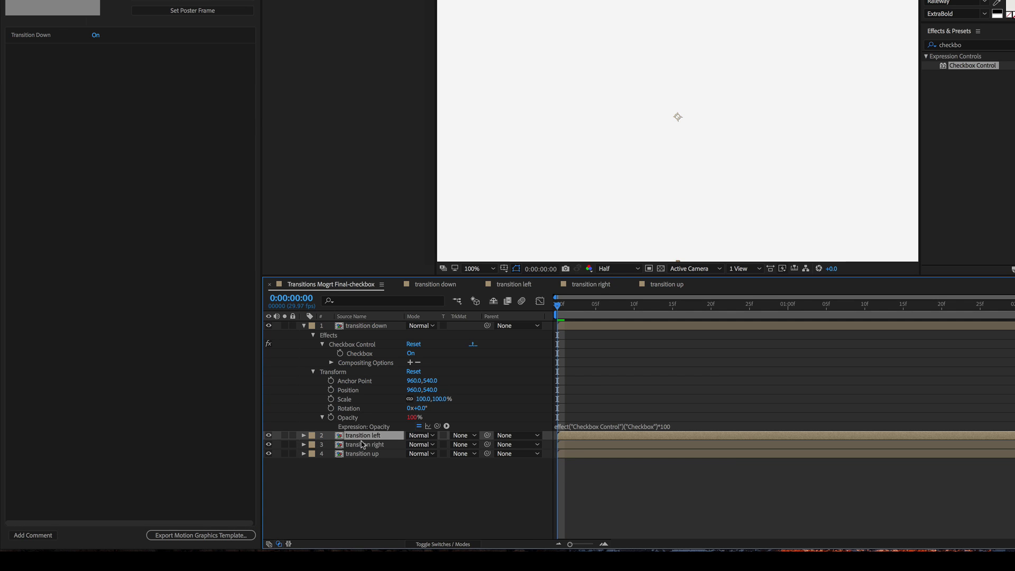
key(e)
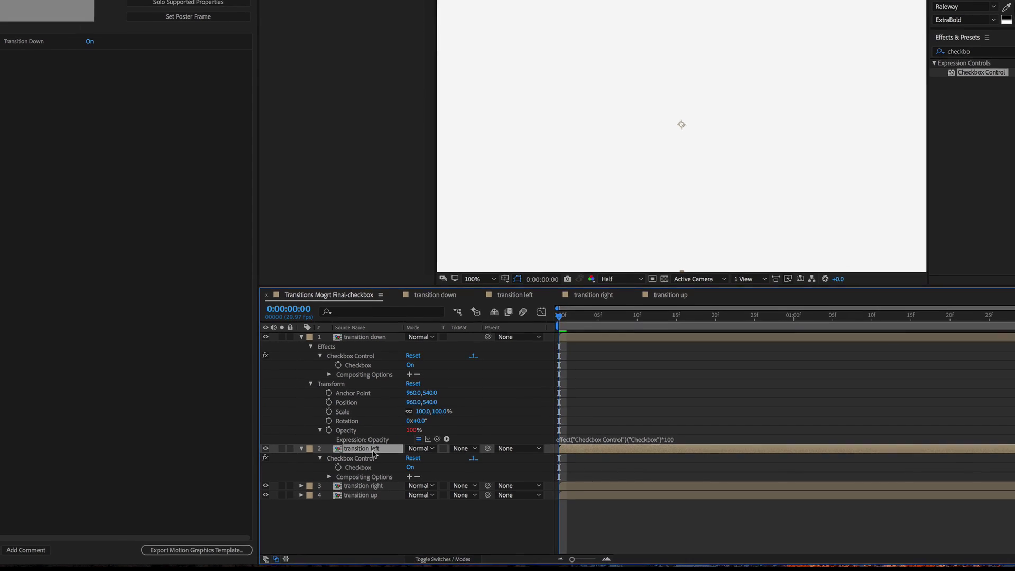
click(358, 468)
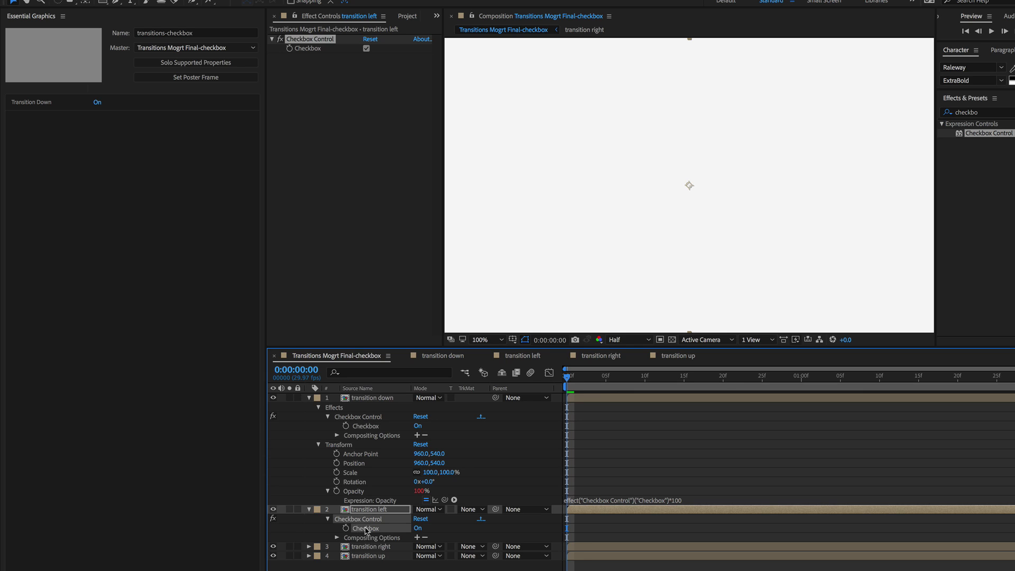
drag(364, 531, 79, 147)
click(36, 120)
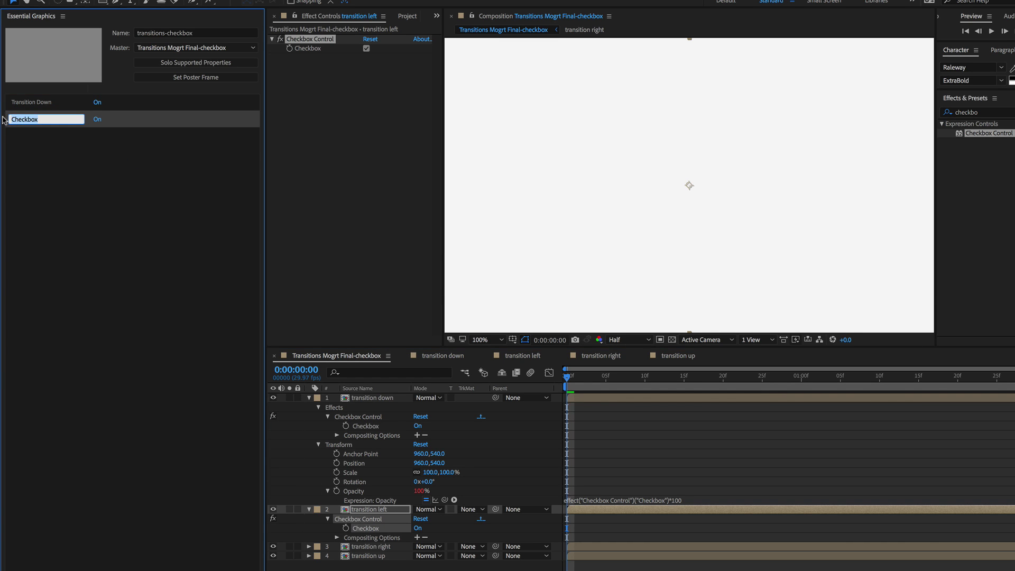
text(Trans)
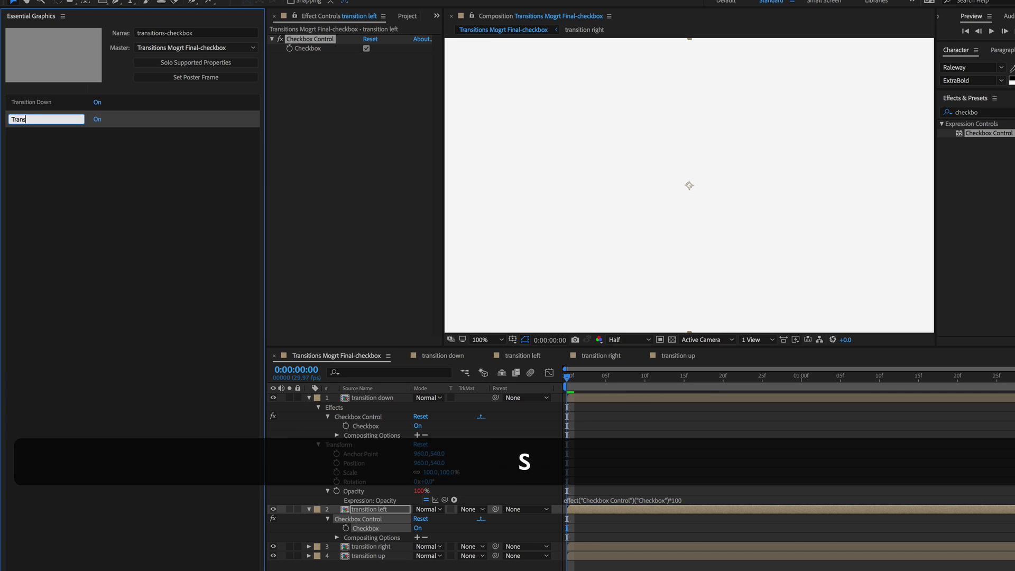
text(ition Left)
Add the transition right layer's Checkbox property to the Essential Graphics template and name it Transition Right.
click(359, 548)
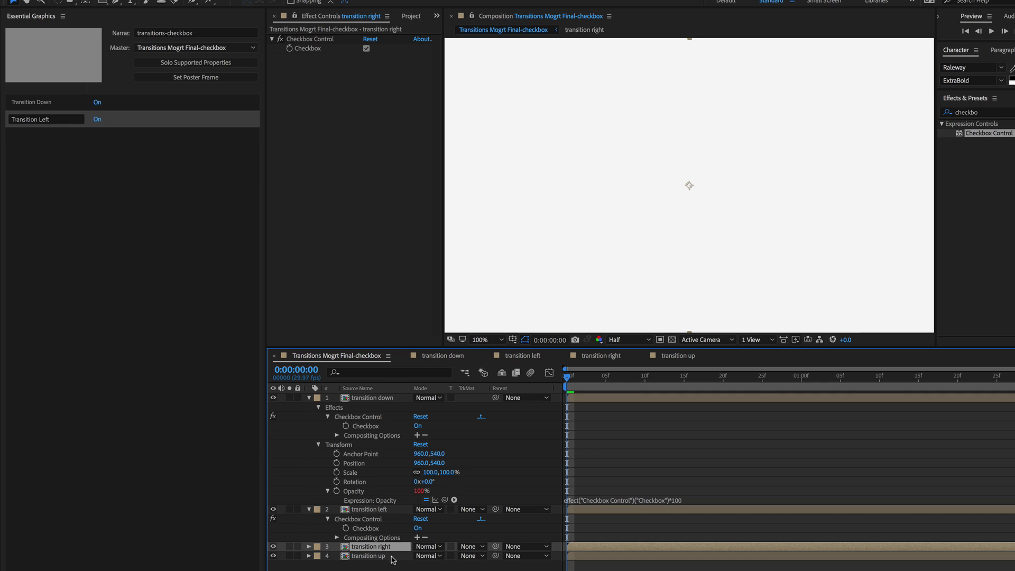
key(e)
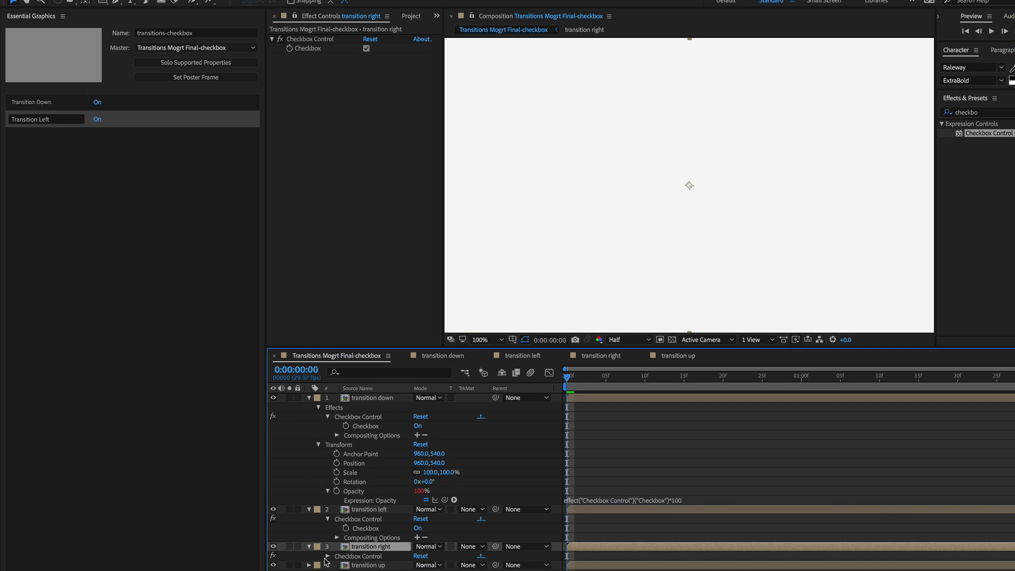
click(328, 558)
key(space)
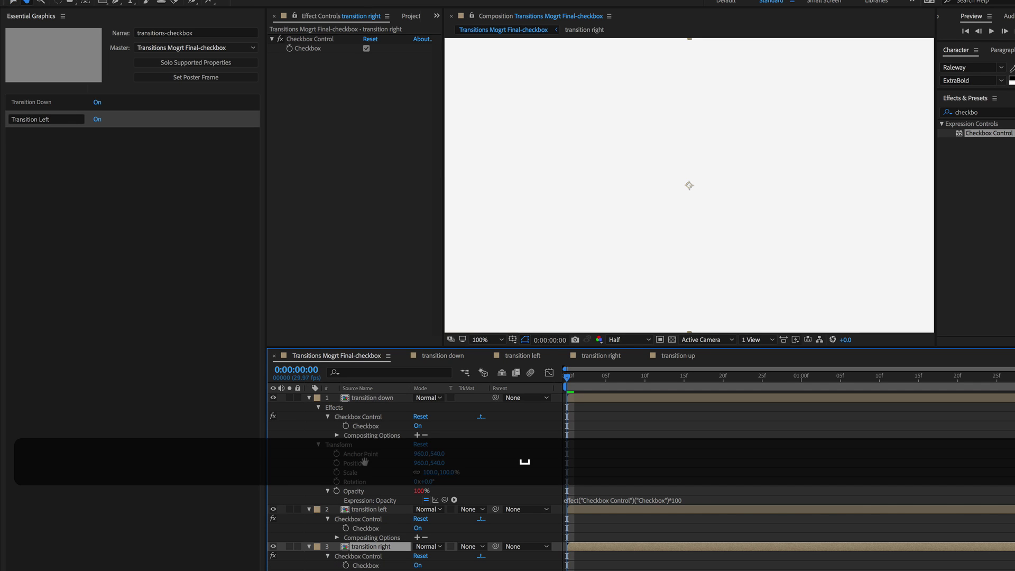
click(382, 566)
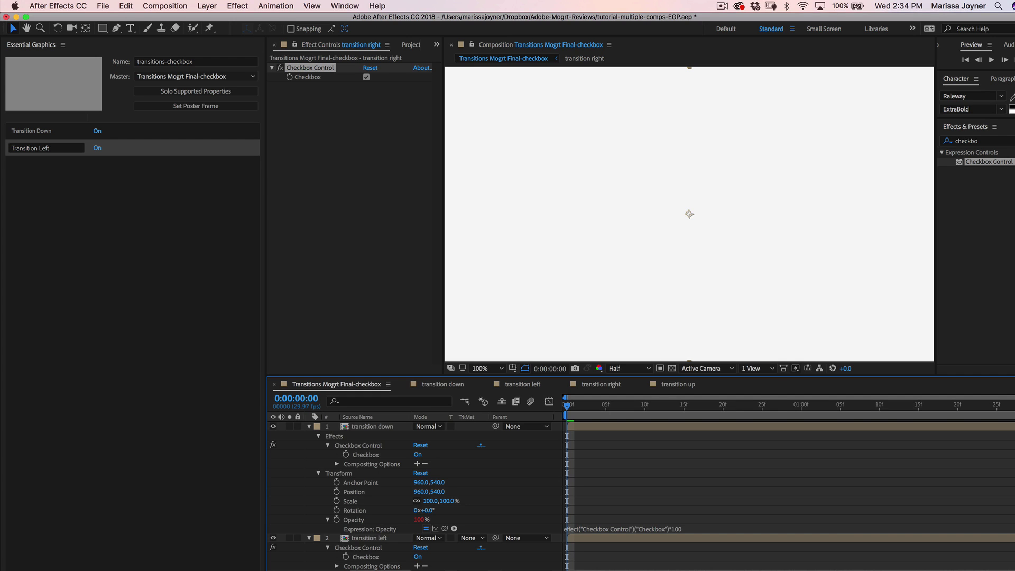
drag(344, 568, 98, 201)
drag(46, 165, 3, 163)
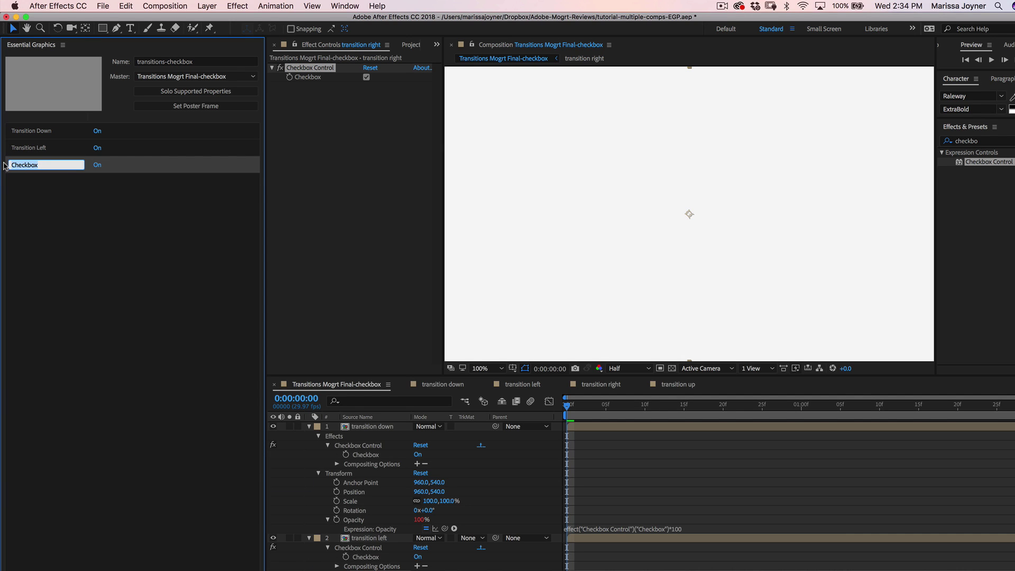
text(Transition Rgh)
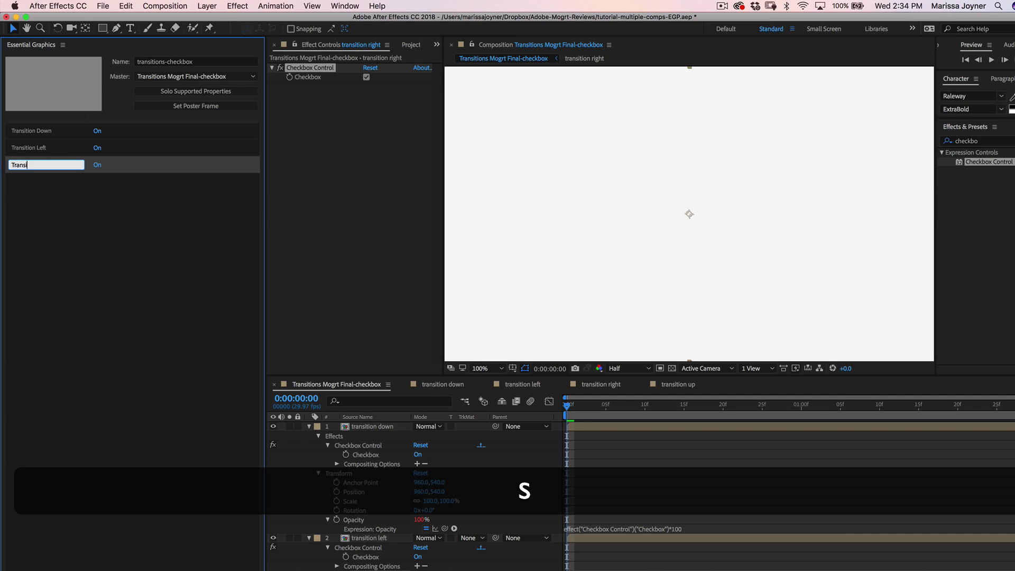
key(BackSpace)
key(BackSpace)
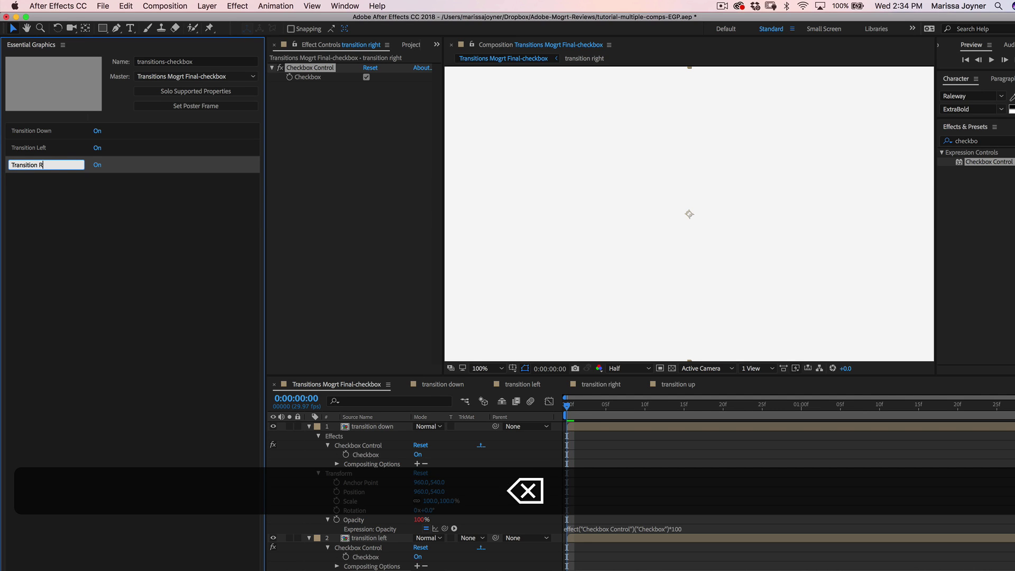
text(ight)
key(Return)
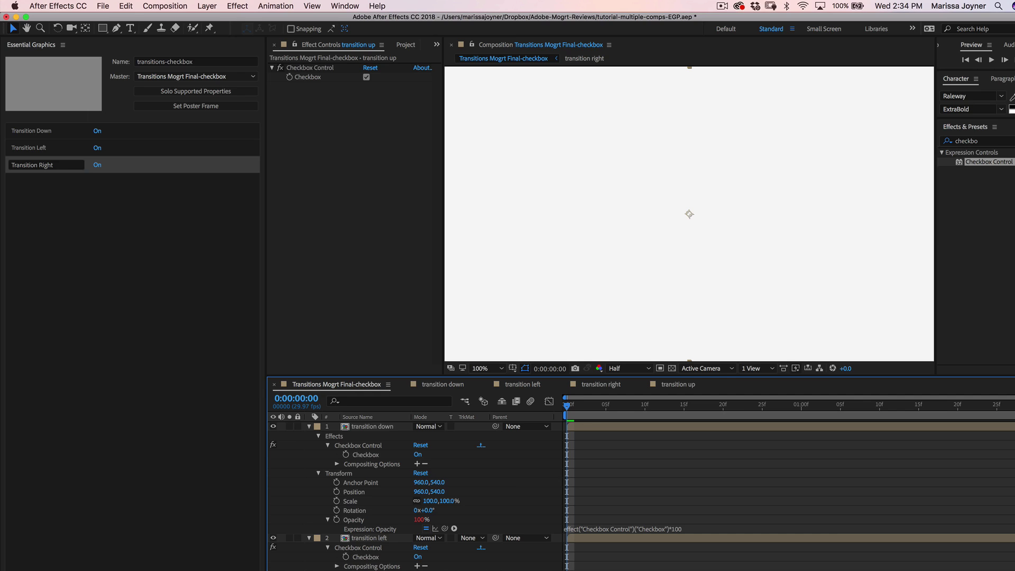
Add the transition up layer's Checkbox property to the Essential Graphics template and name it Transition Up.
key(e)
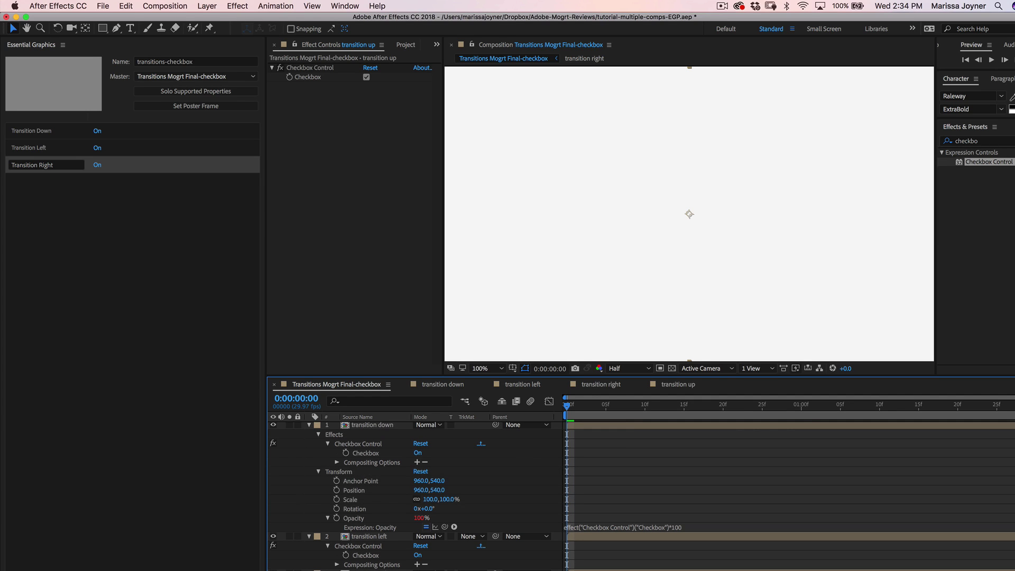
drag(365, 453, 53, 185)
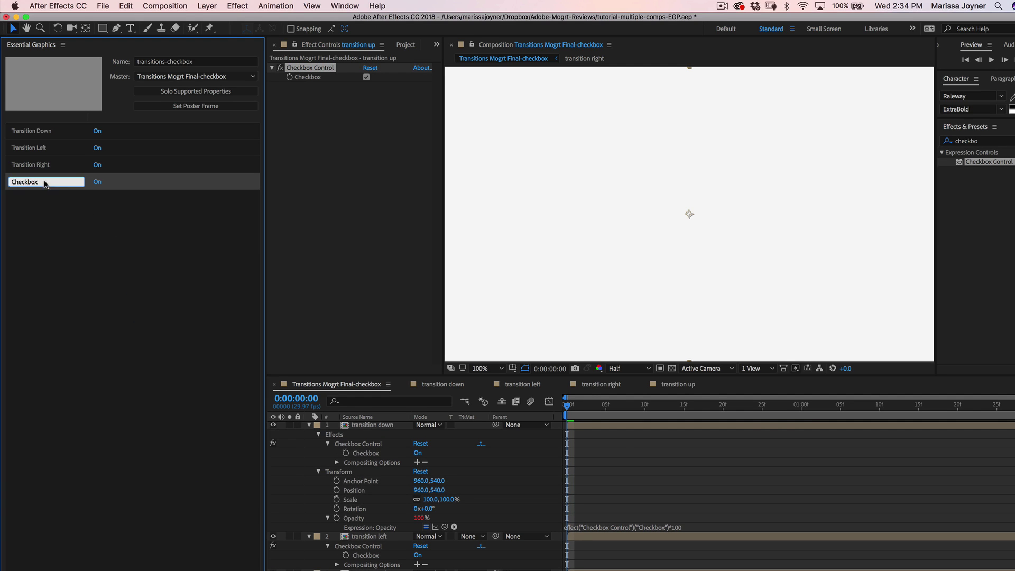
text(Transition Up)
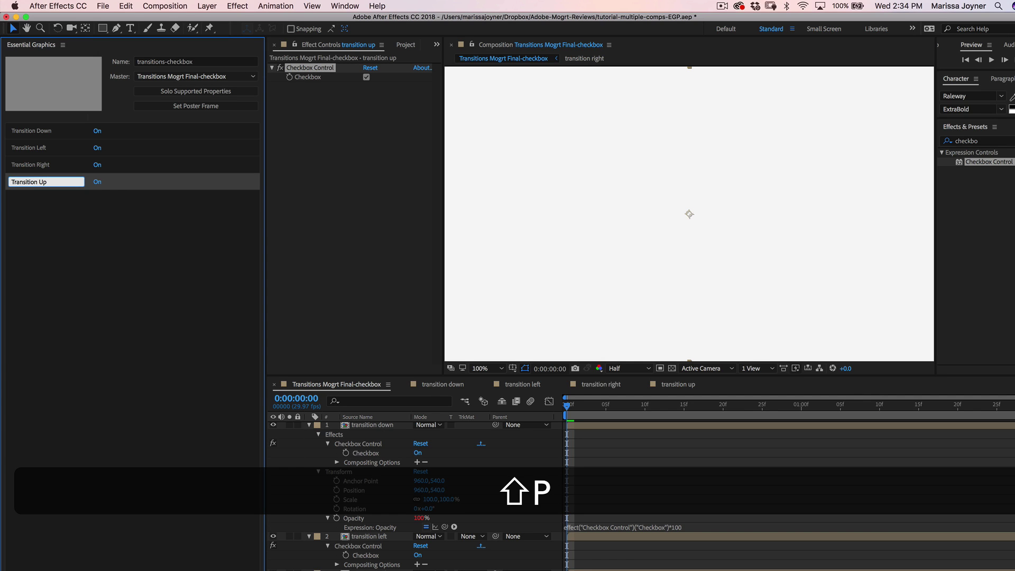
click(86, 233)
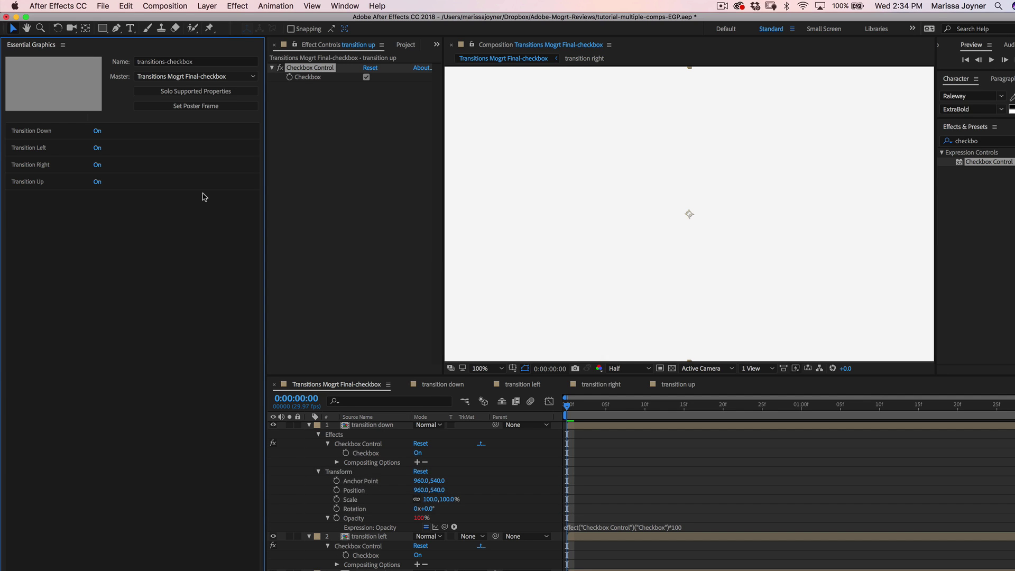
Collapse the properties of all four transition layers in the timeline and deselect the layers.
key(super+a)
click(309, 425)
click(358, 506)
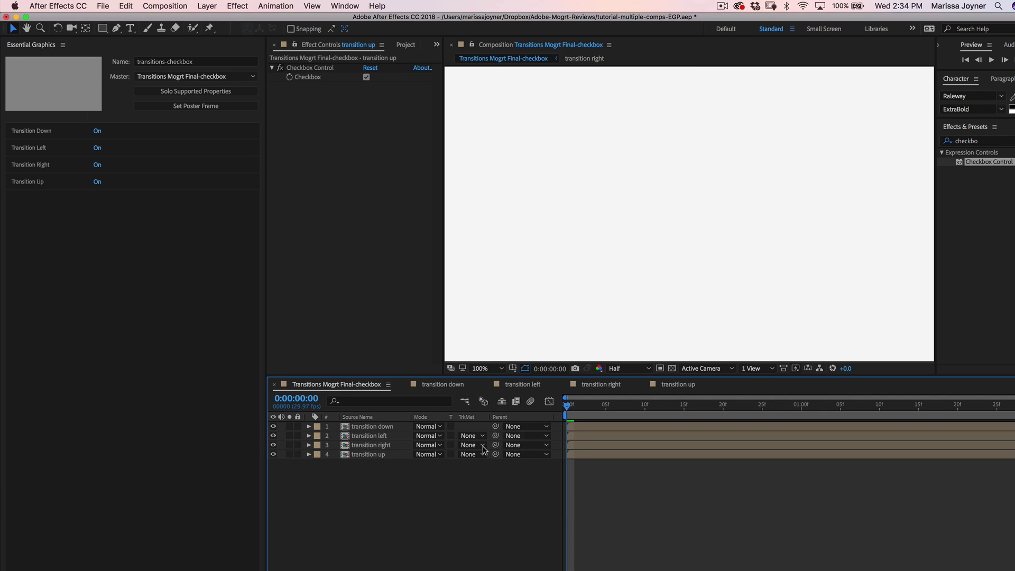
Preview the composition with all four transitions switched on and return the playhead to the start.
key(v)
key(space)
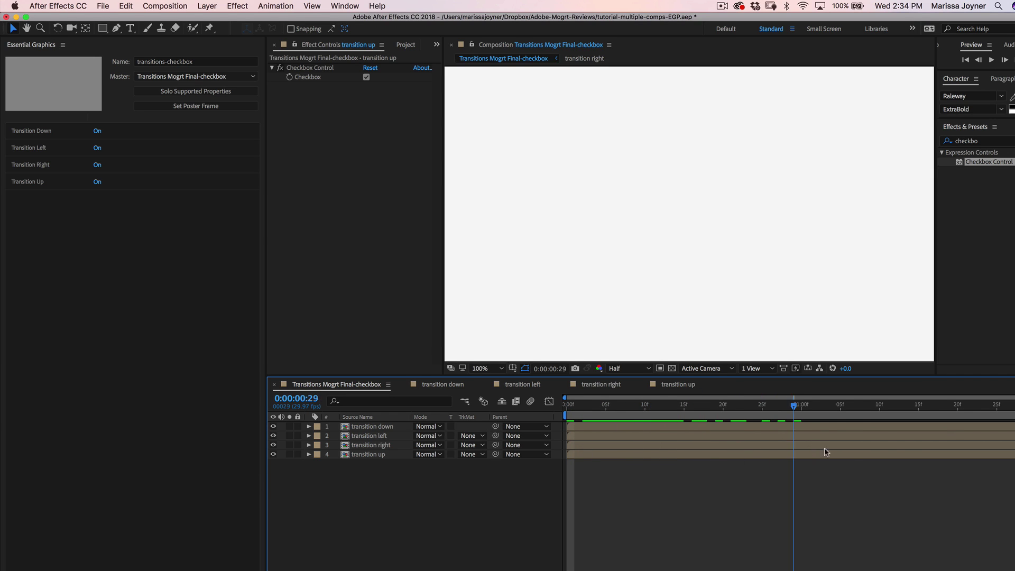
drag(825, 449, 564, 447)
Switch off the Transition Left and Transition Up checkboxes in the template and preview the composition.
click(97, 148)
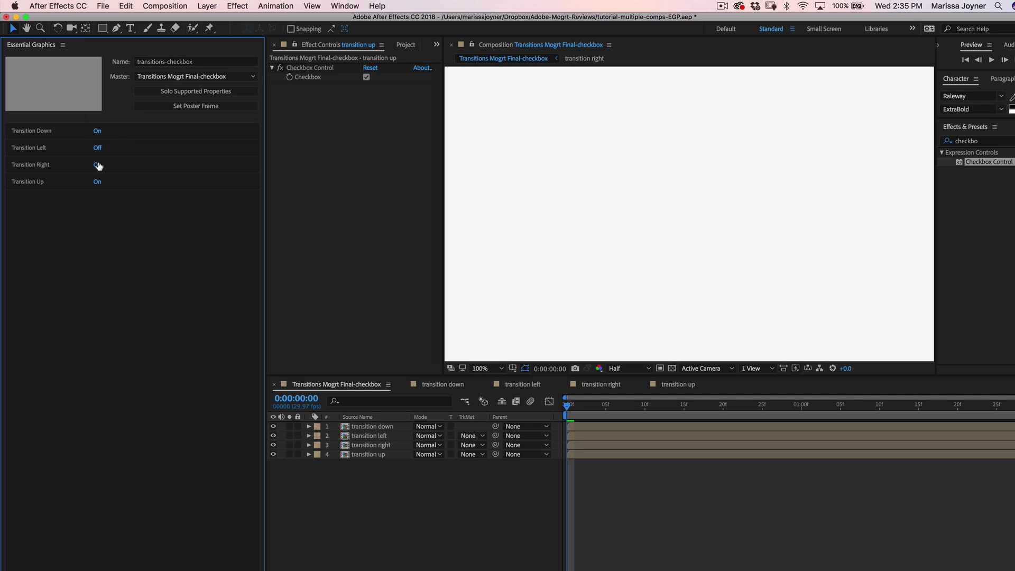
click(97, 182)
key(space)
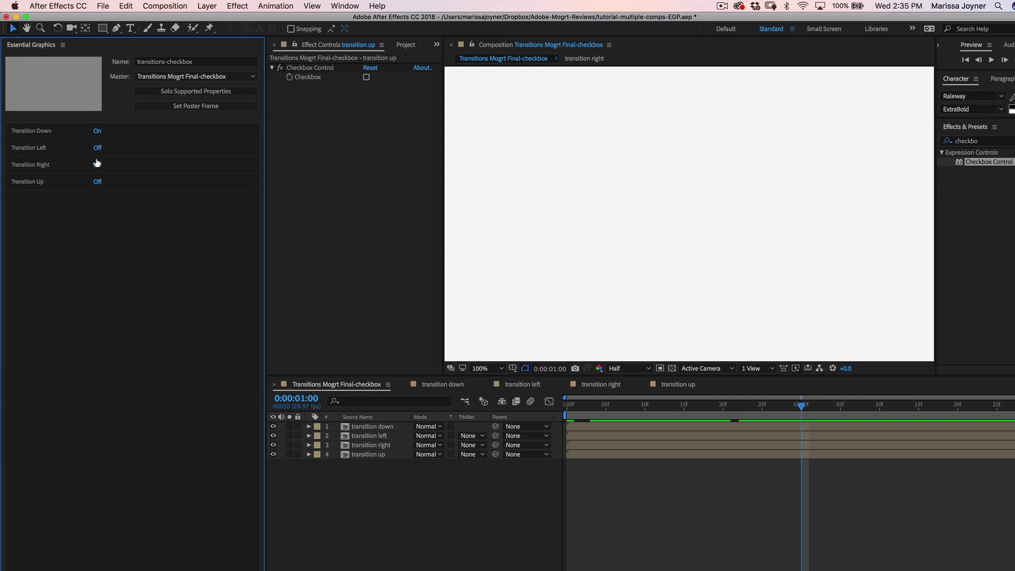
Switch off the Transition Down checkbox in the template.
click(97, 131)
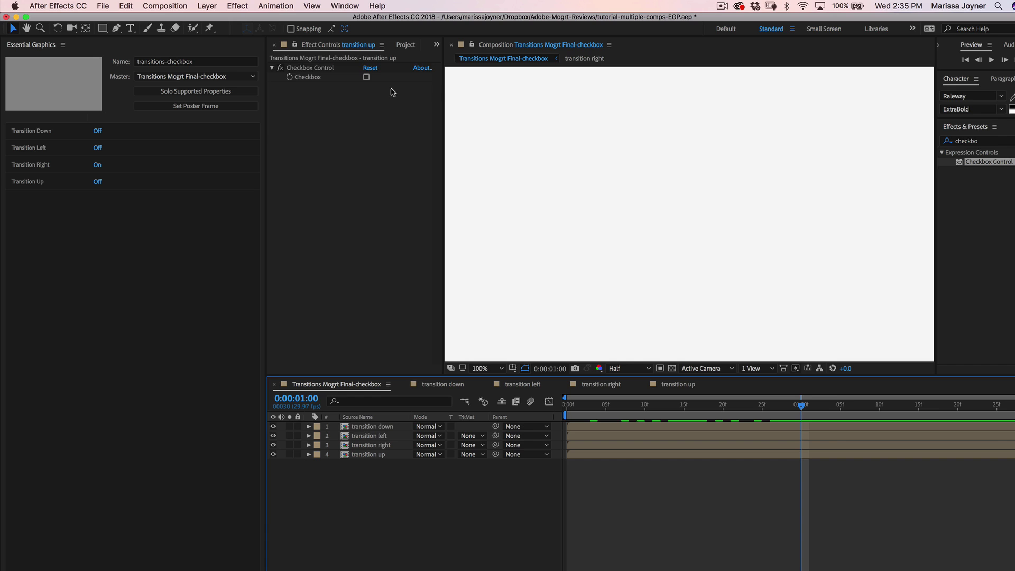
Open the Transitions Mogrt Final- slider composition from the project.
click(405, 47)
click(317, 222)
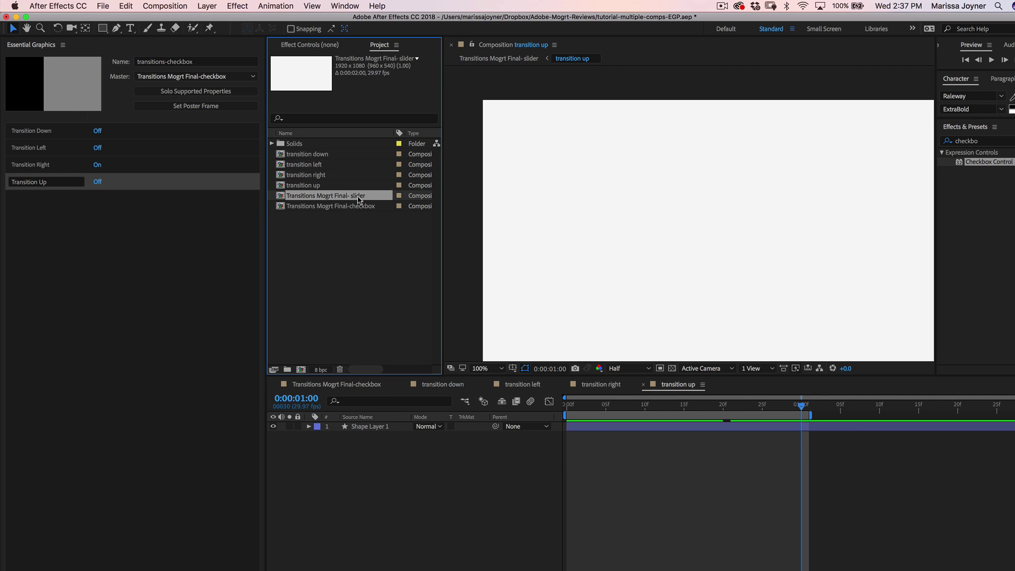
double_click(354, 199)
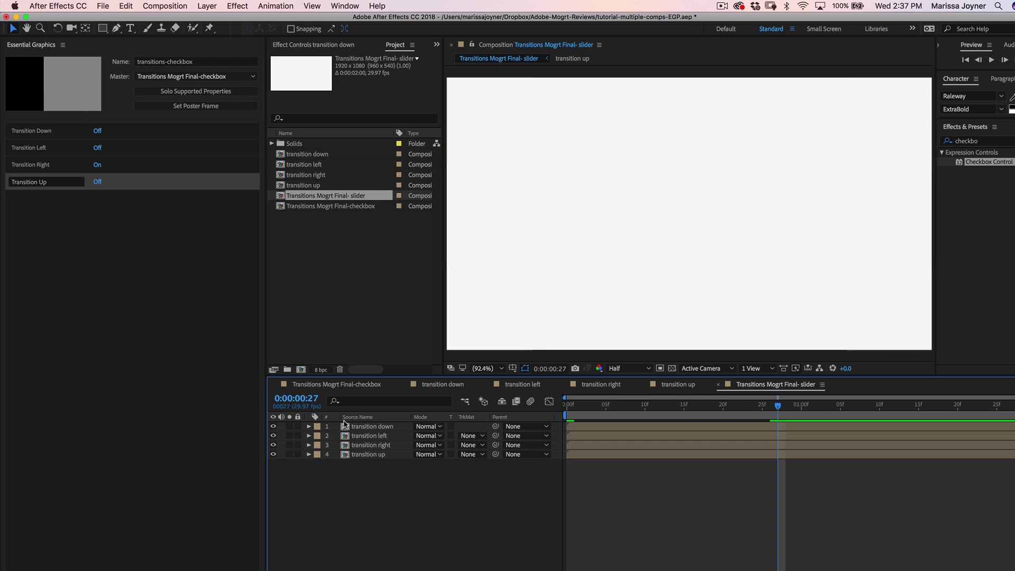
Make Transitions Mogrt Final- slider the master composition of the Essential Graphics template and name the template "transitions slider".
click(72, 48)
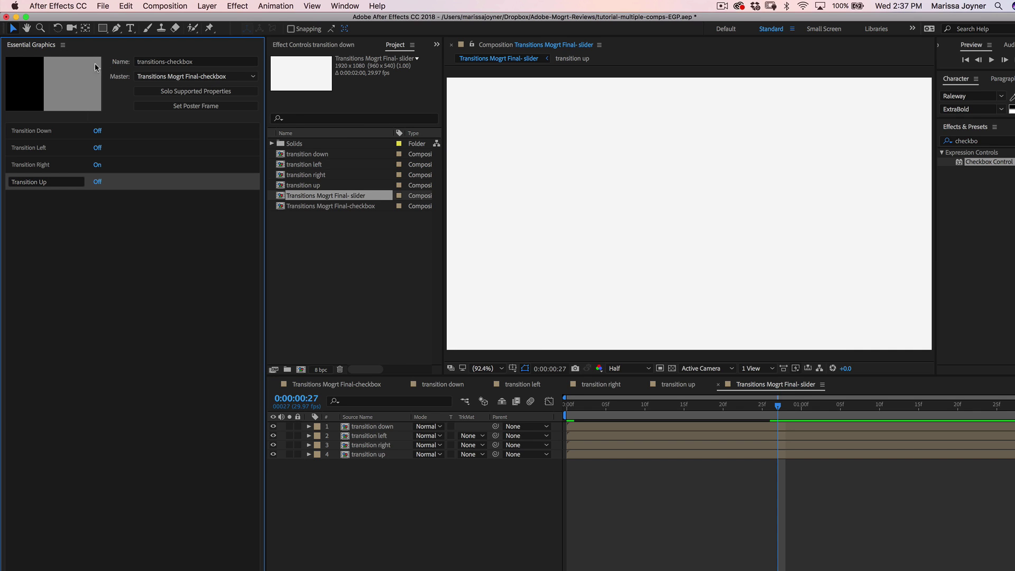
click(233, 76)
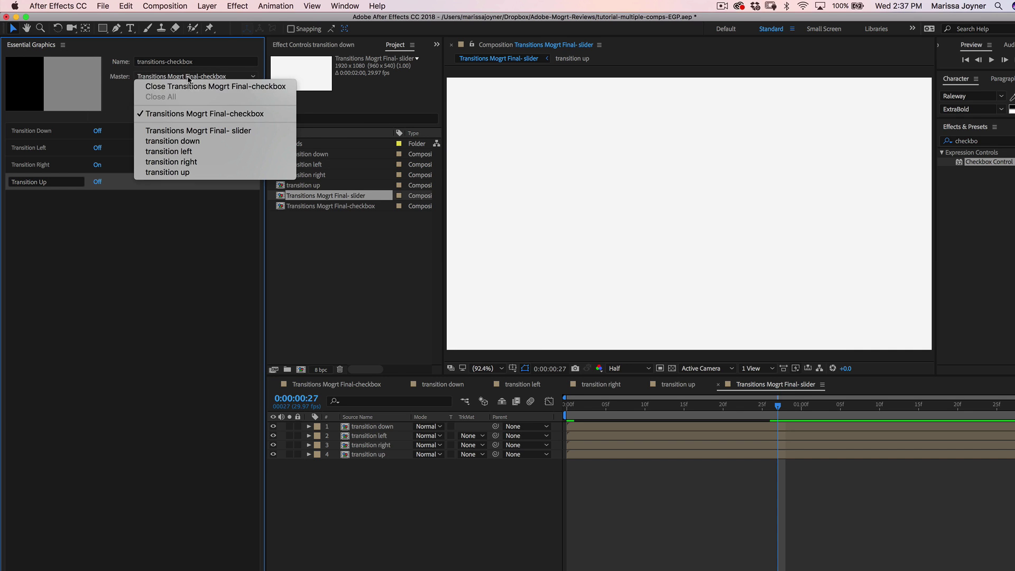
click(244, 131)
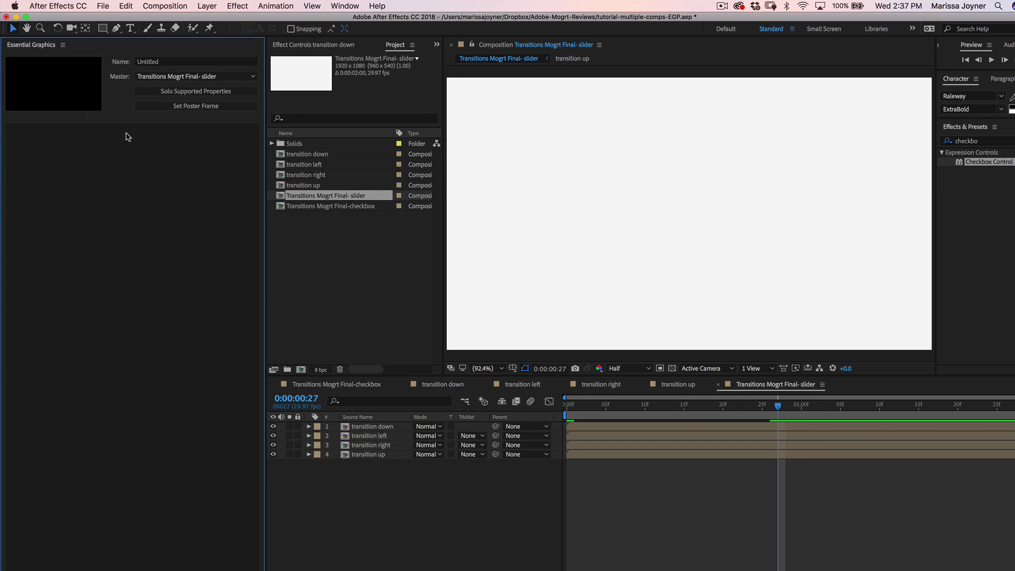
click(157, 63)
text(transitions)
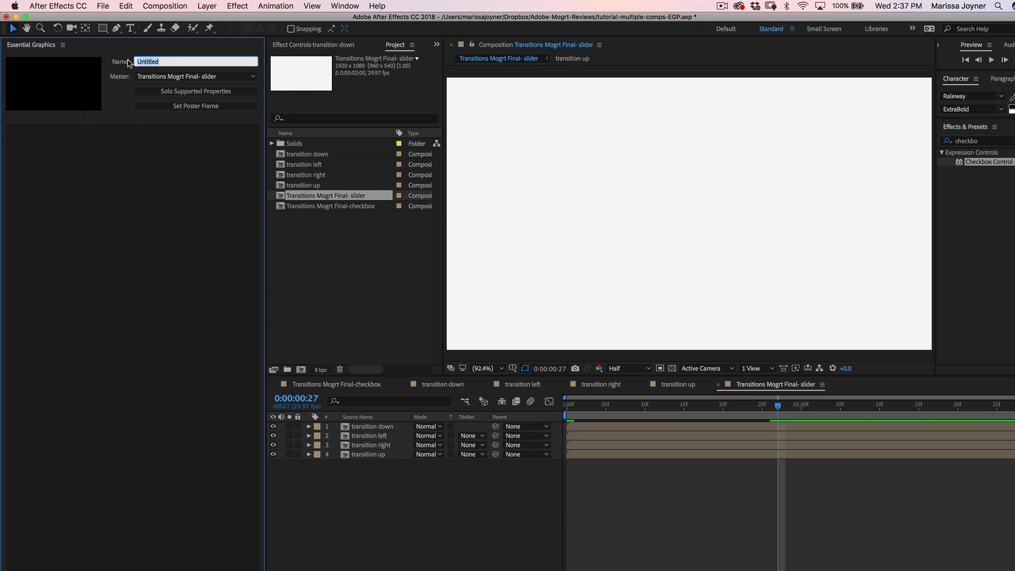
text( slider)
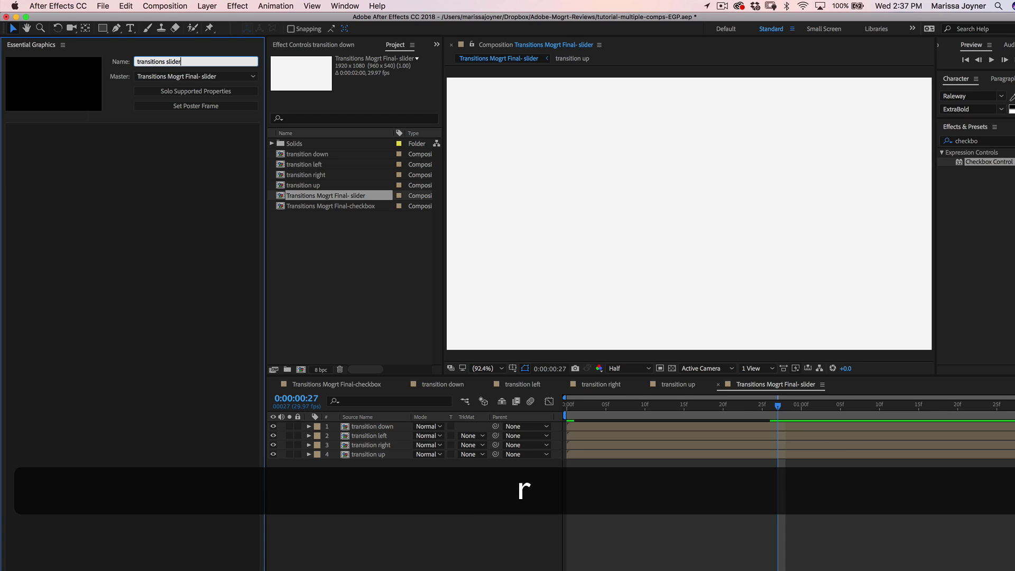
key(Return)
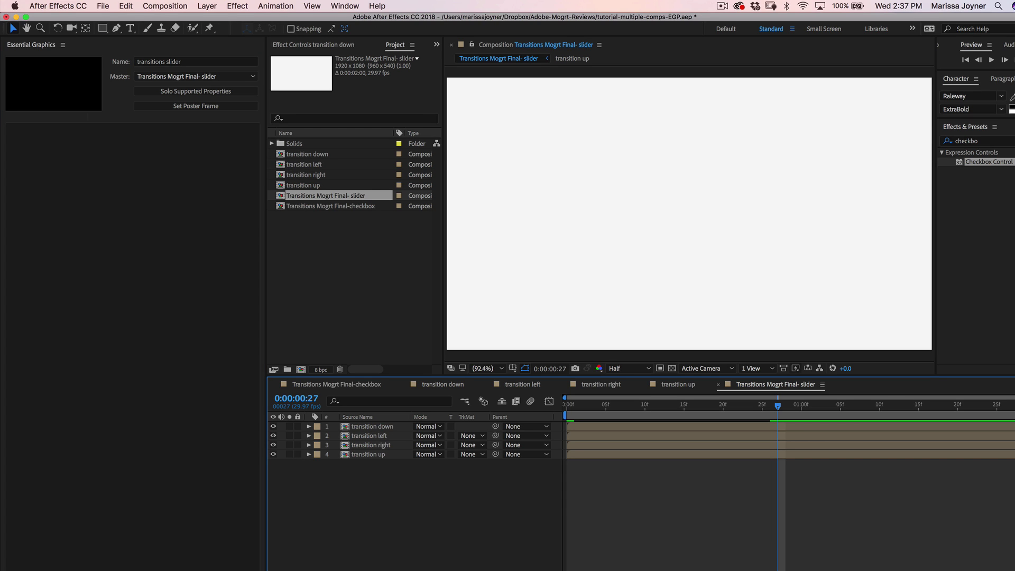
Add a null object to the slider composition and apply the Slider Control effect to it.
right_click(379, 475)
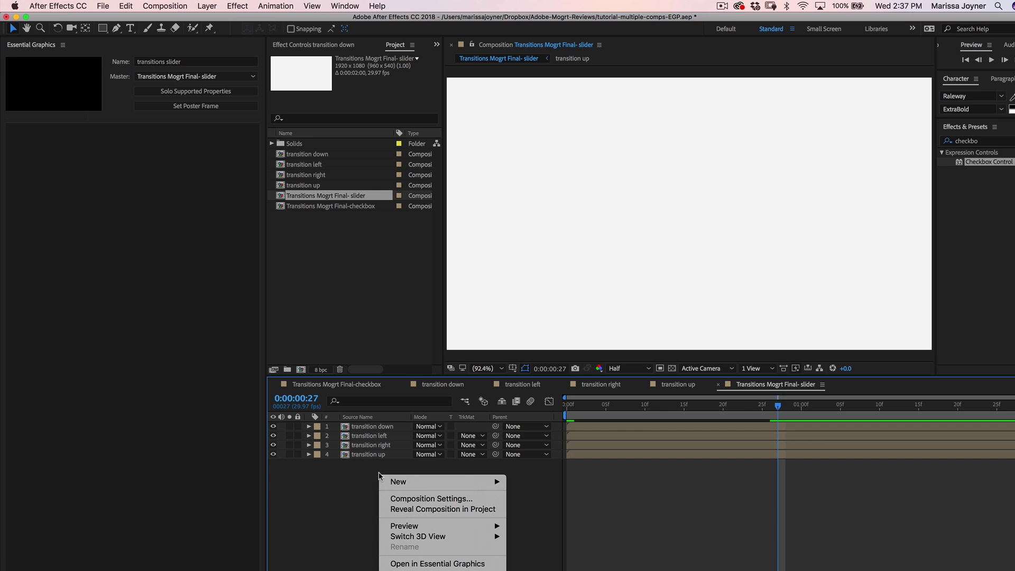
mouse_move(395, 481)
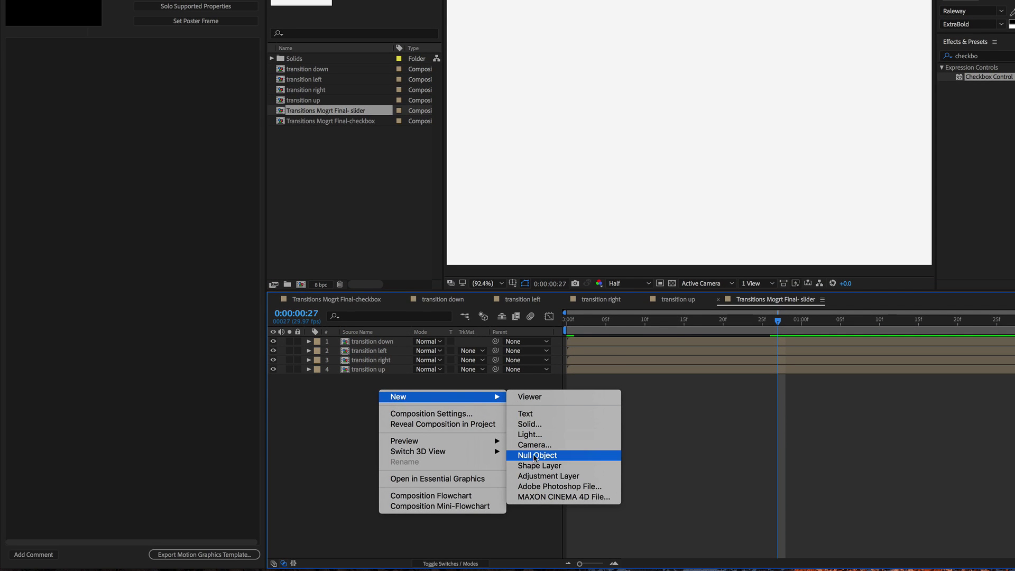
click(534, 455)
click(959, 54)
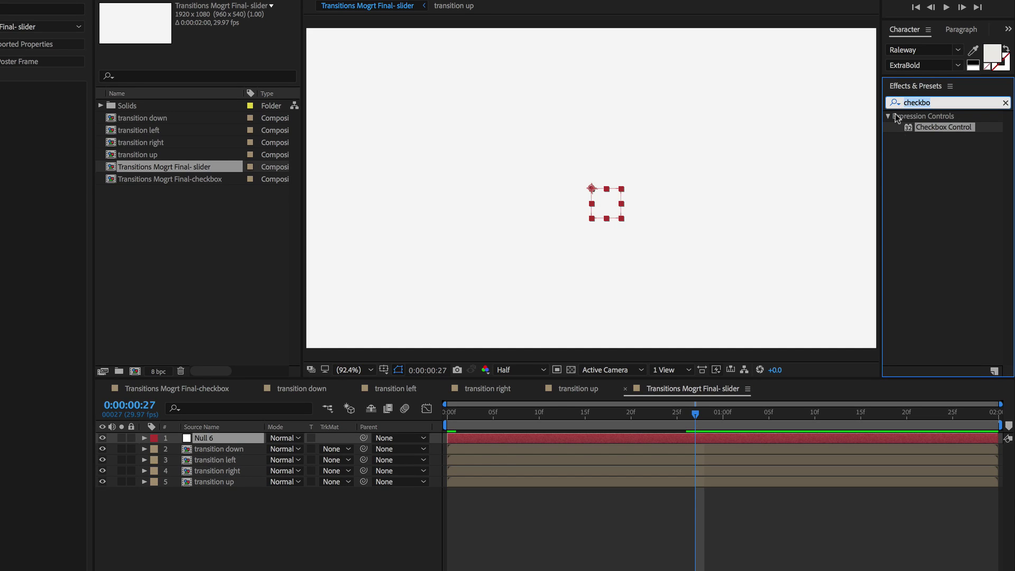
text(slider)
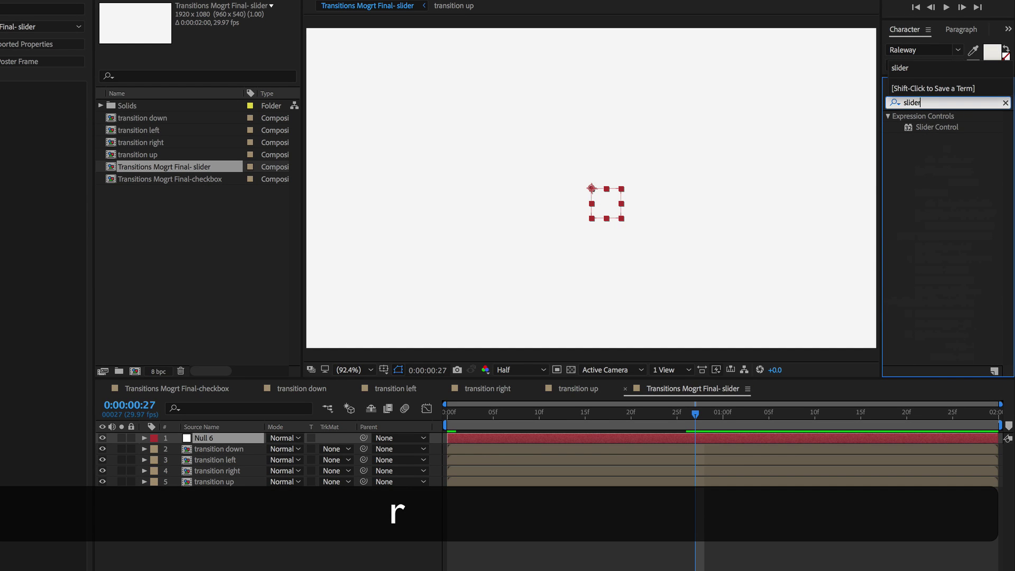
double_click(925, 128)
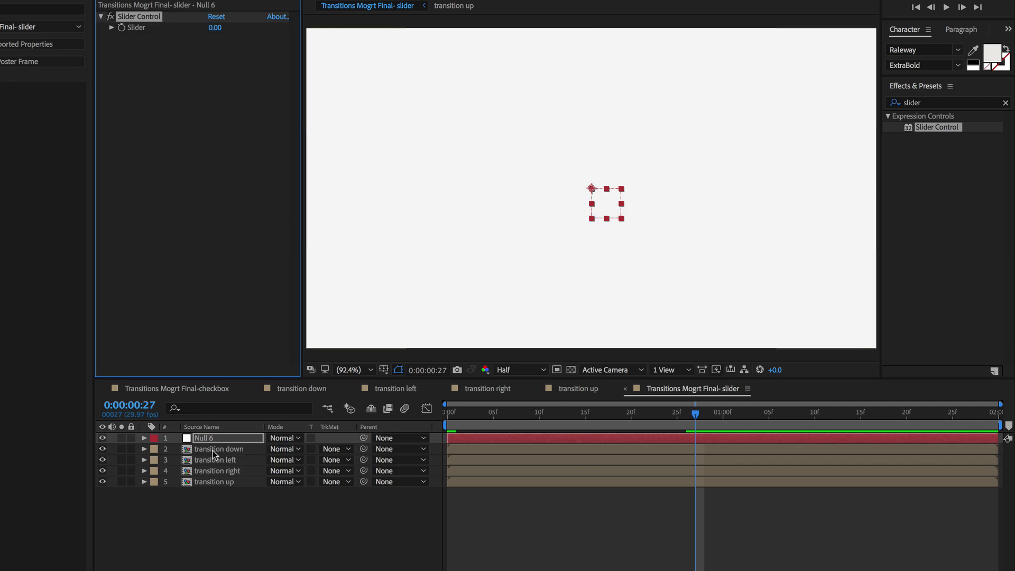
Start an Opacity expression on the transition down layer with "val=" linked to the null's Slider property.
click(144, 449)
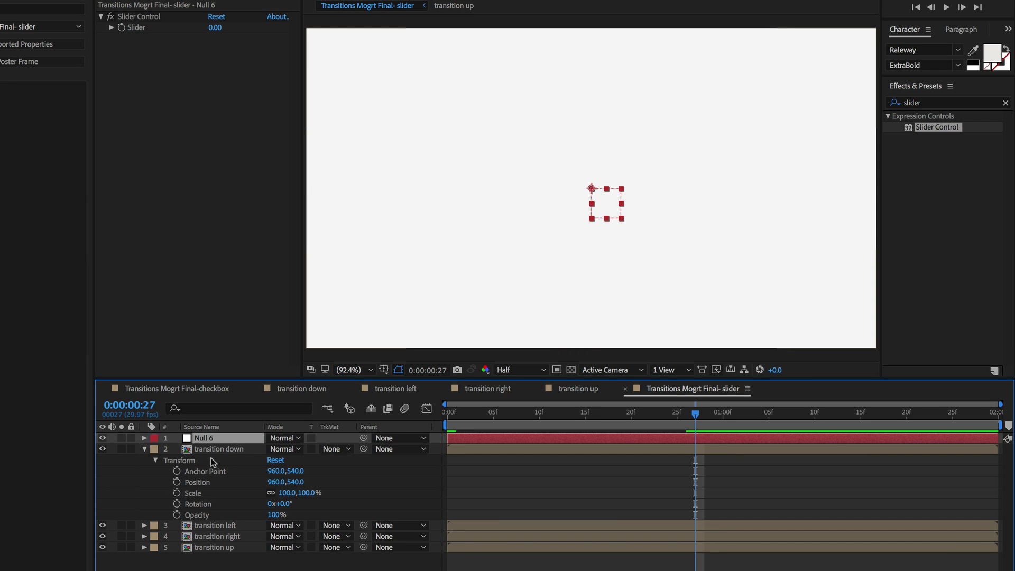
key(alt)
alt+click(177, 515)
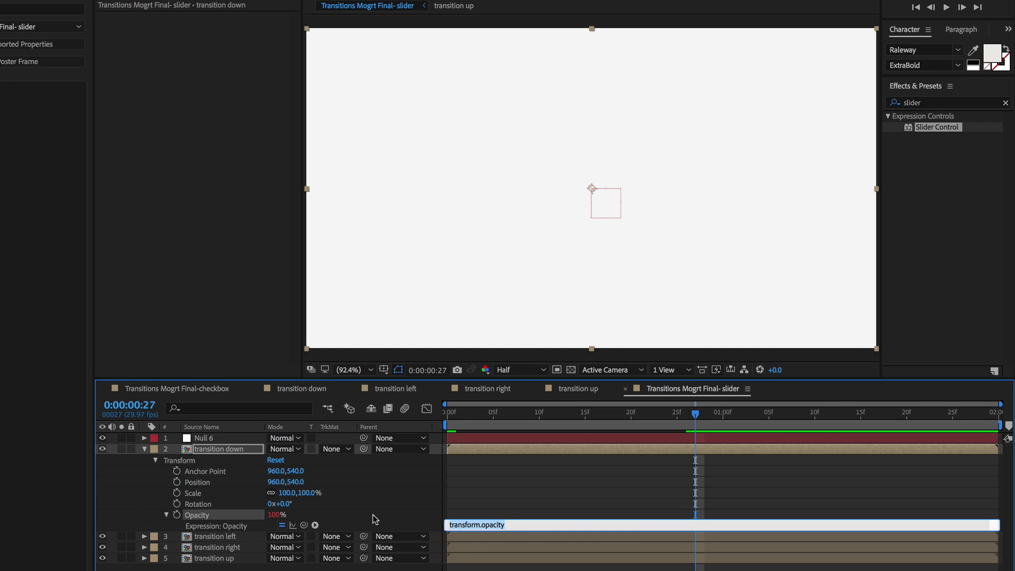
key(BackSpace)
text(va)
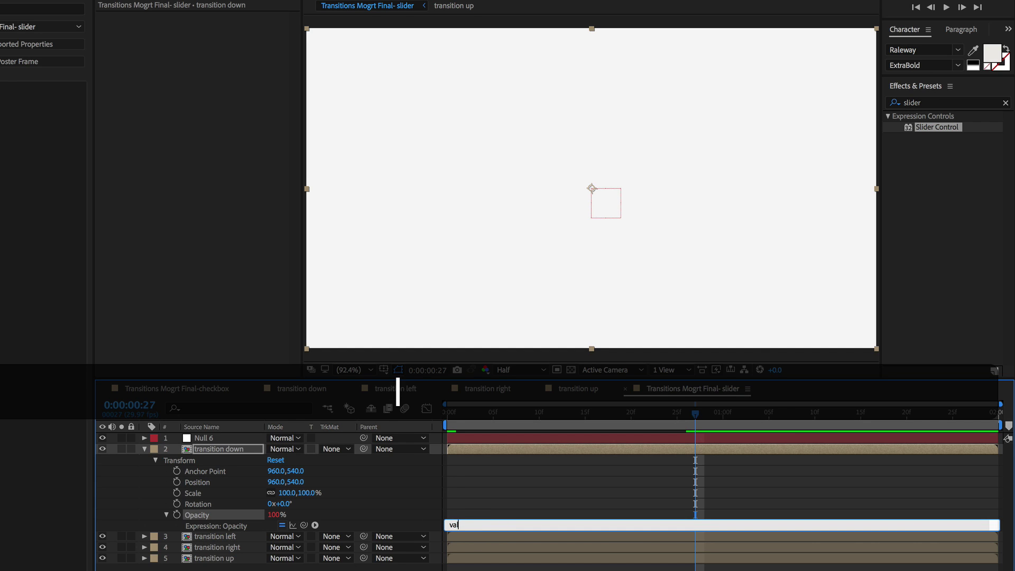
text(l=)
click(203, 439)
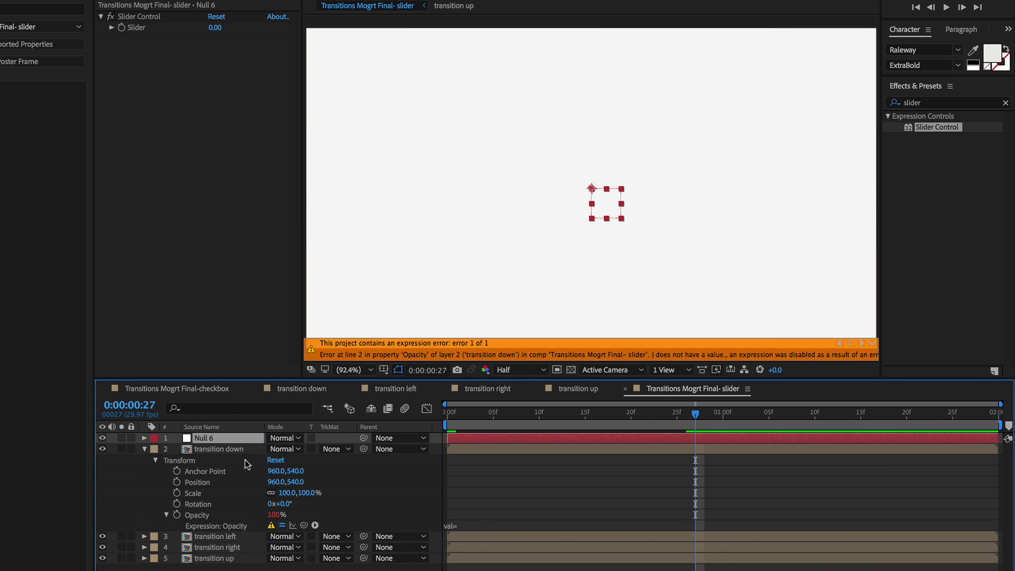
click(468, 527)
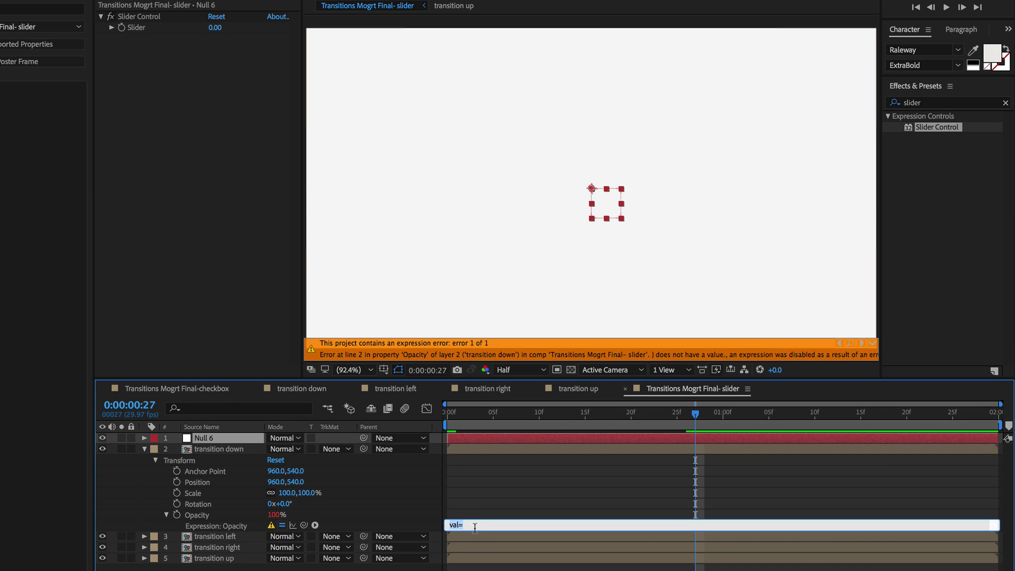
drag(305, 525, 140, 30)
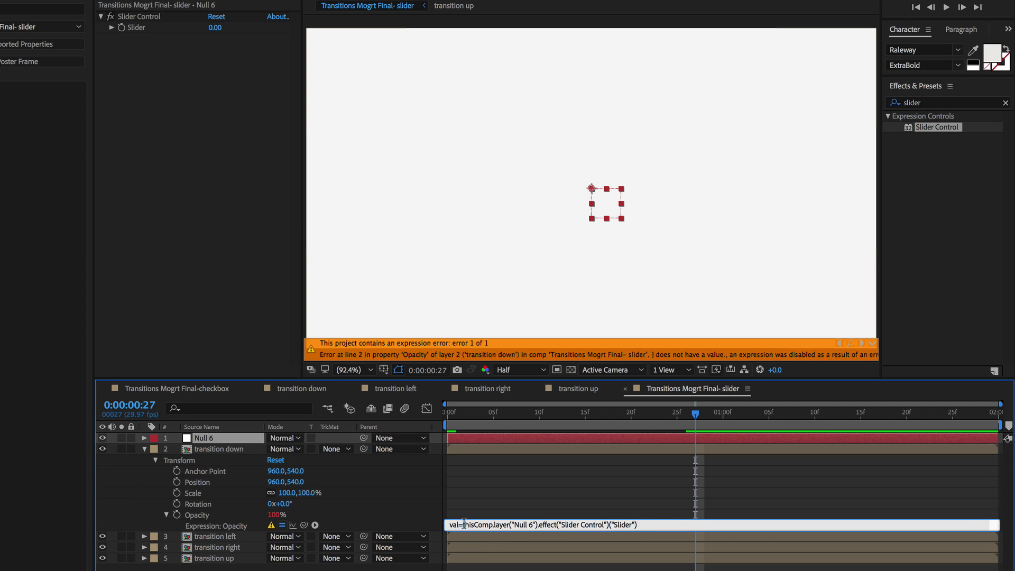
Wrap the slider reference in the Opacity expression in Math.round( ) and end the line with a semicolon.
text(Mar)
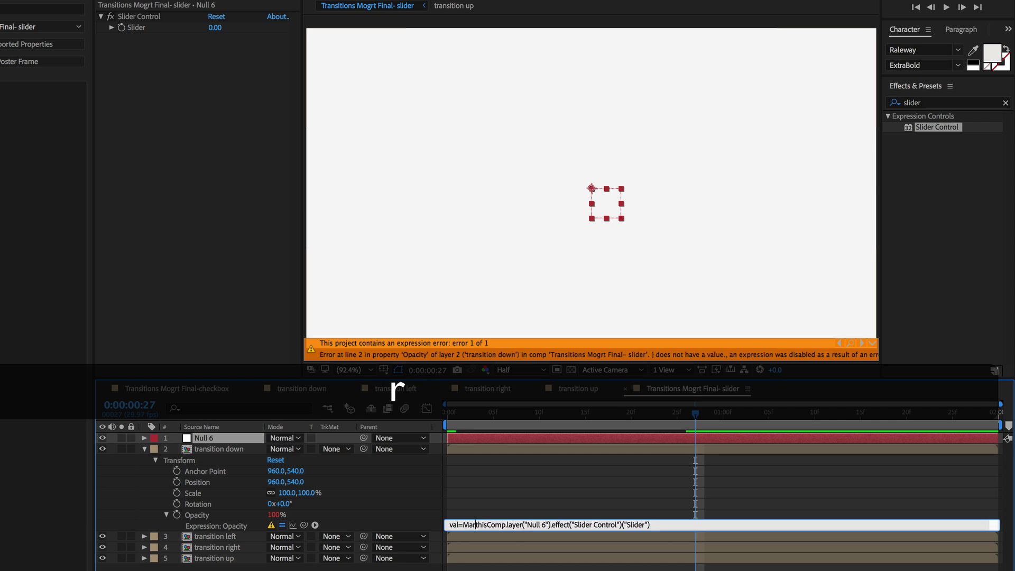
key(BackSpace)
text(th.round)
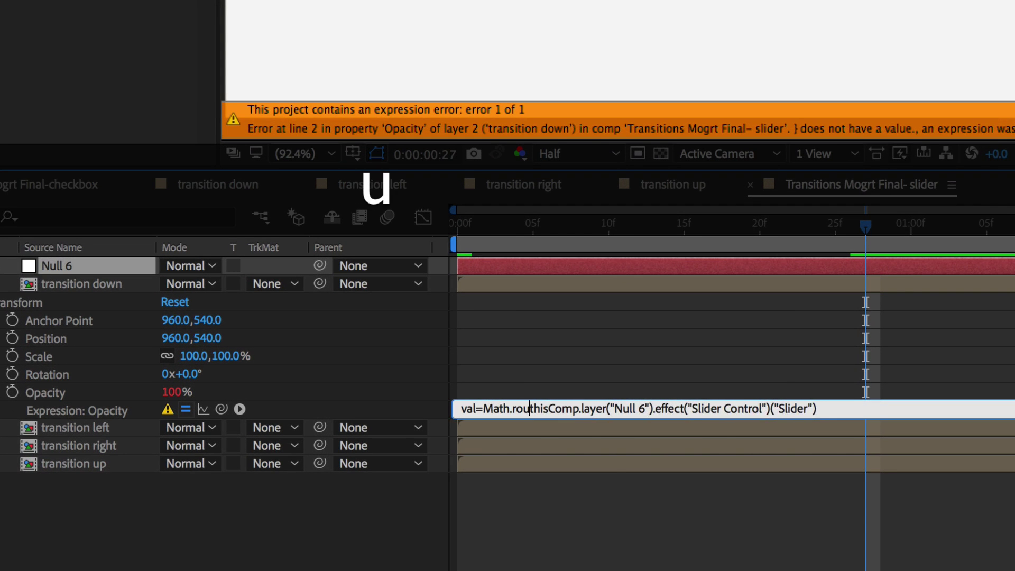
text(()
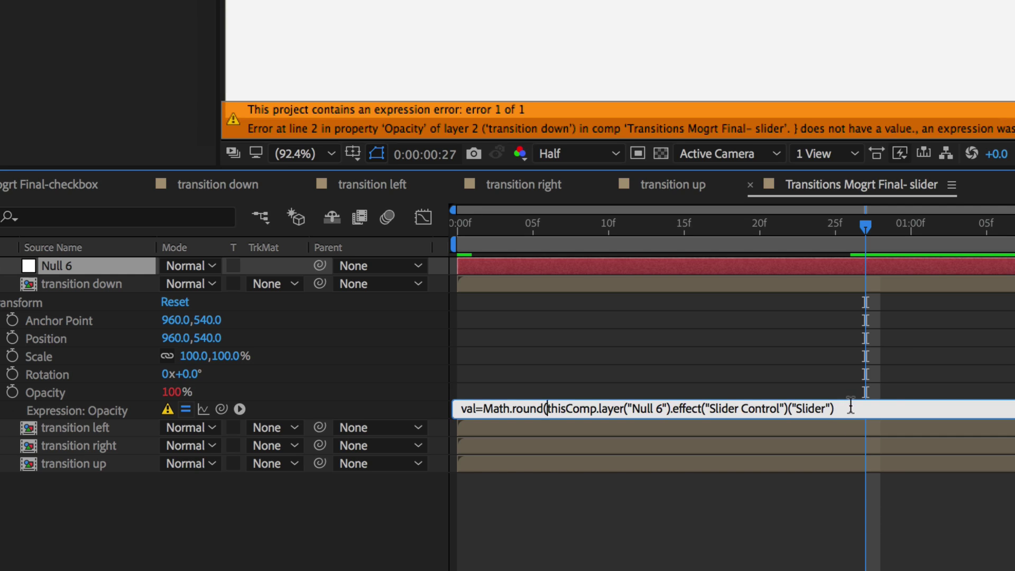
click(852, 408)
text();)
key(Return)
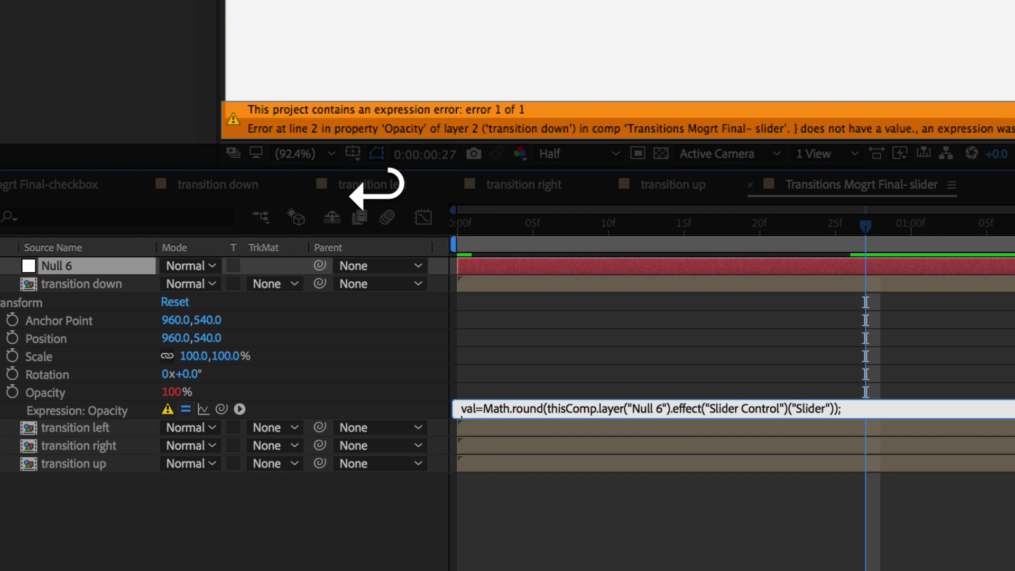
Complete the transition down Opacity expression with "if (val>0 && val<2)", "100", "else" and "0" on separate lines, and apply it.
text(if)
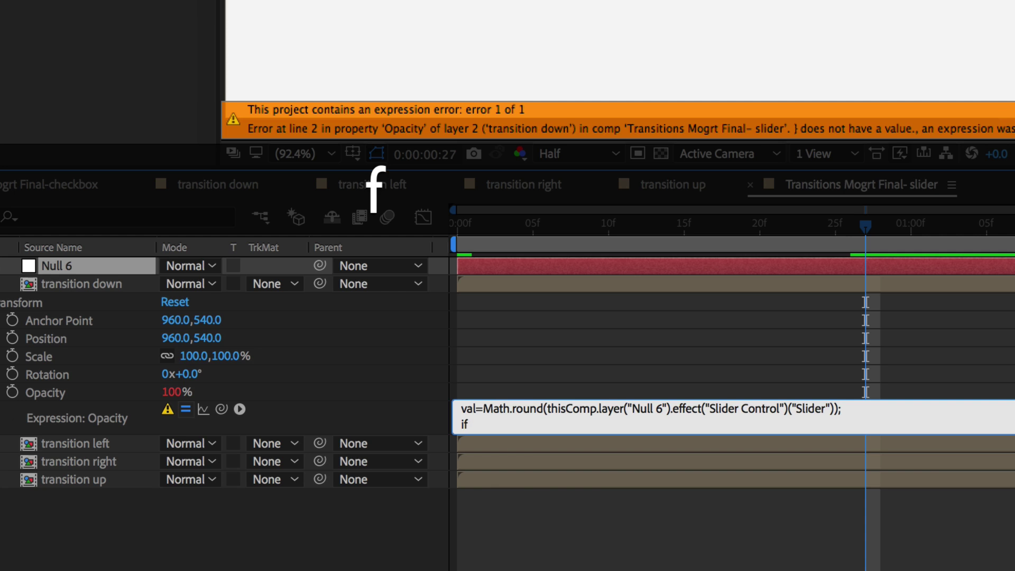
text( (val)
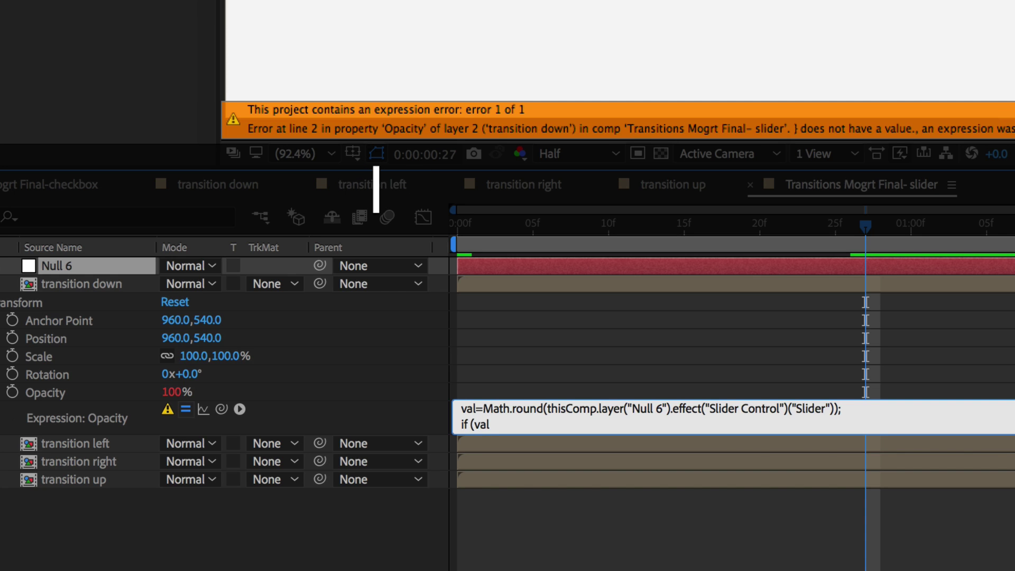
text(>0)
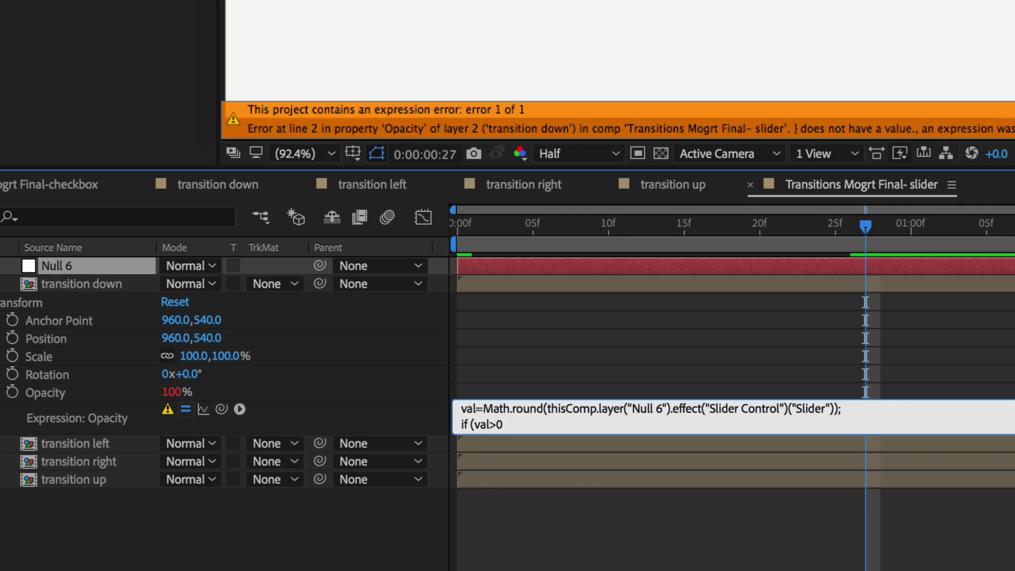
text( &&)
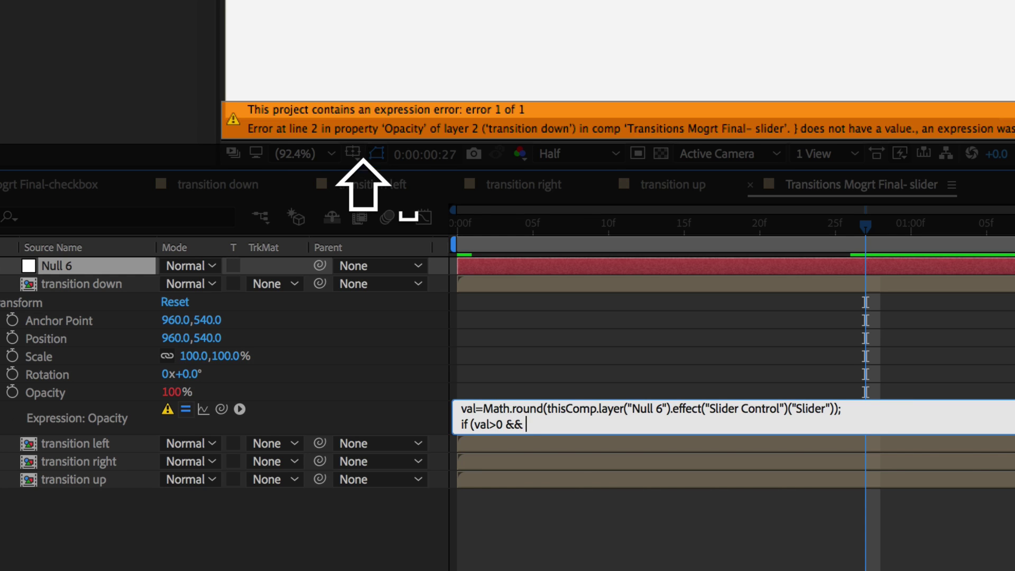
text( val)
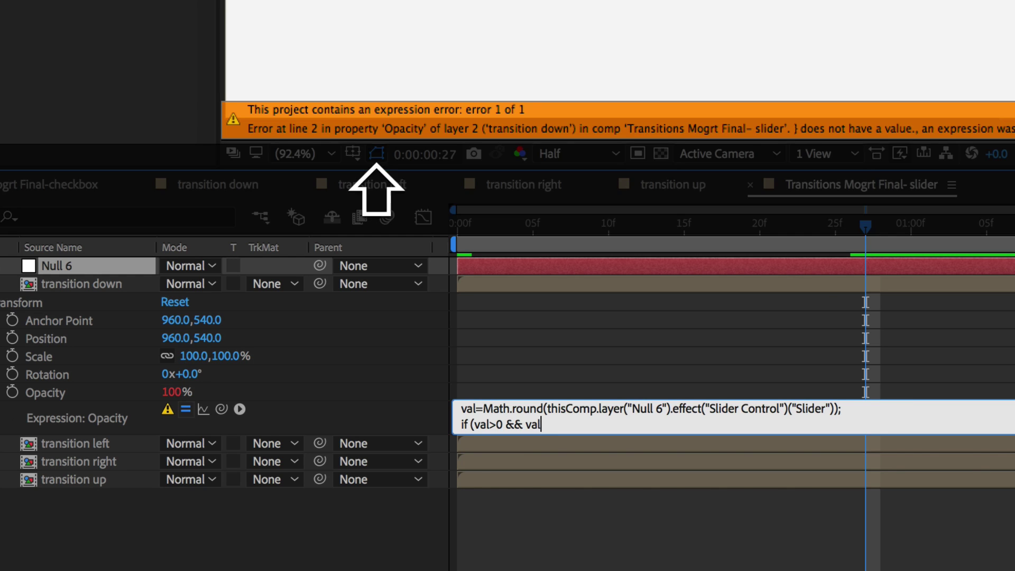
text(<2))
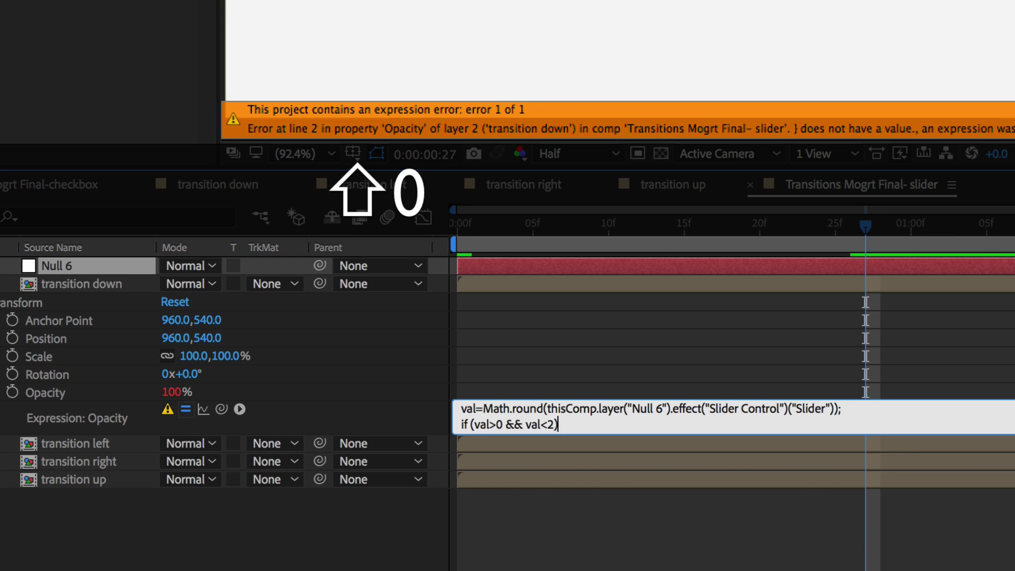
key(Return)
text(100)
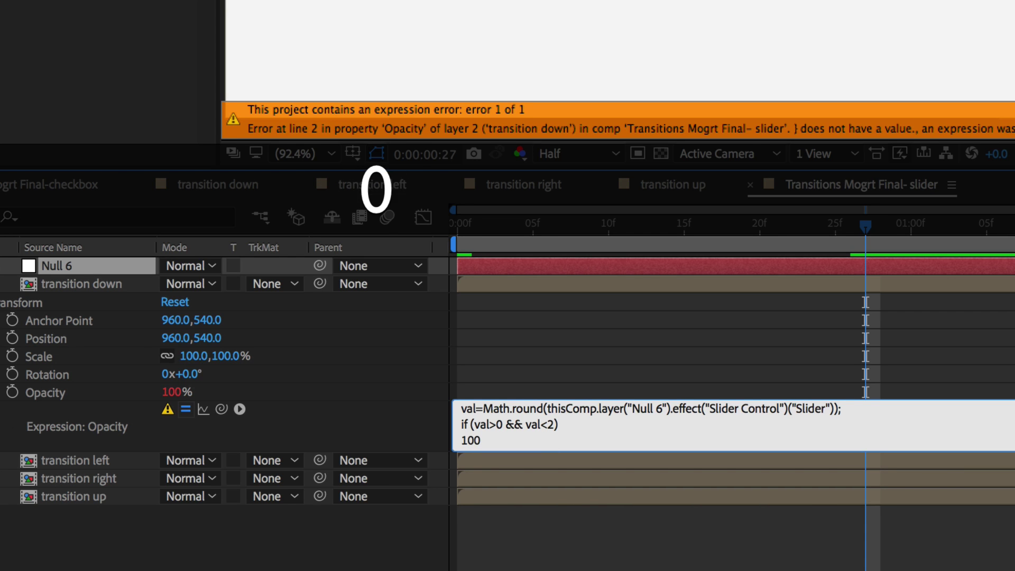
key(Return)
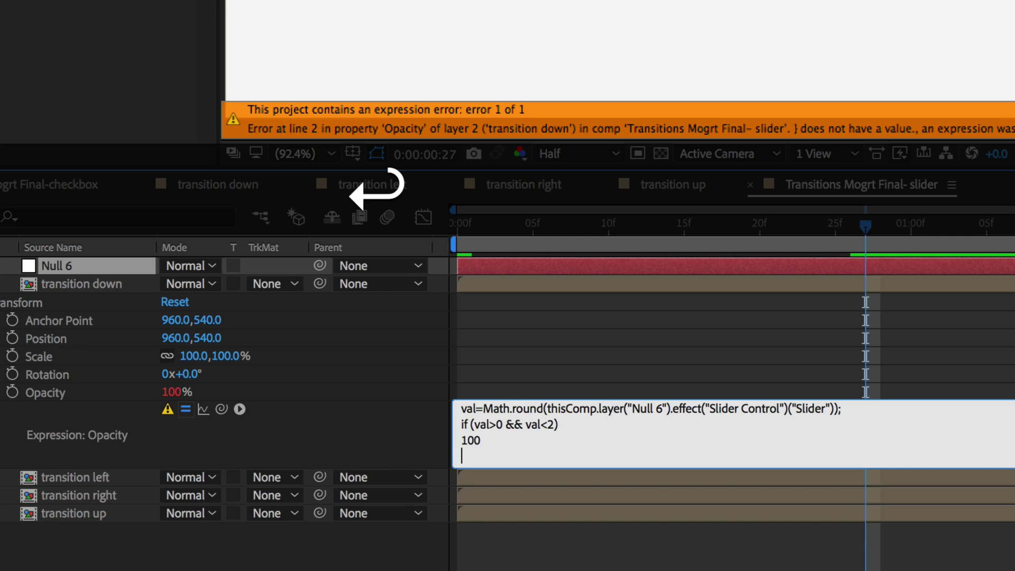
text(else)
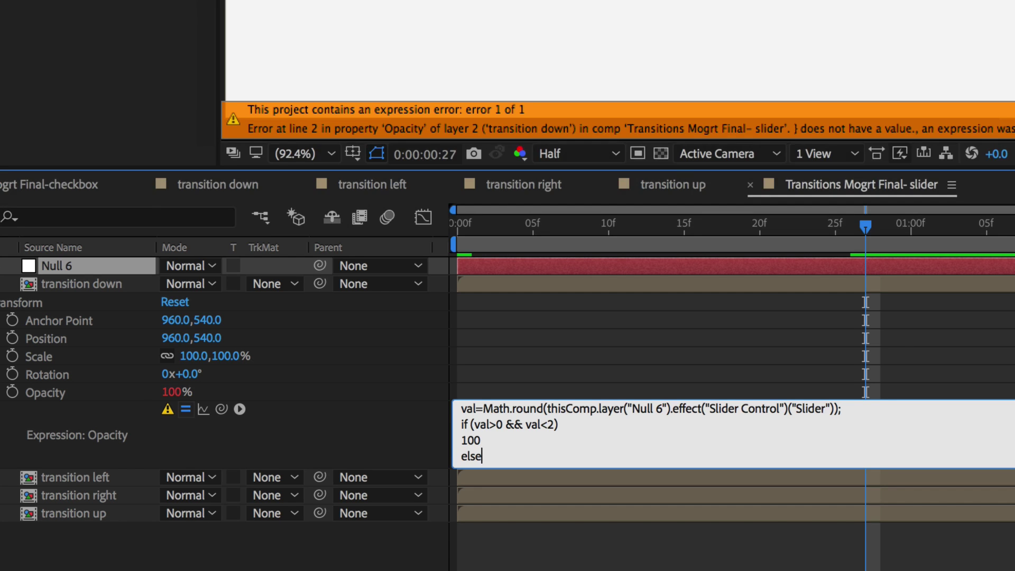
key(Return)
text(0)
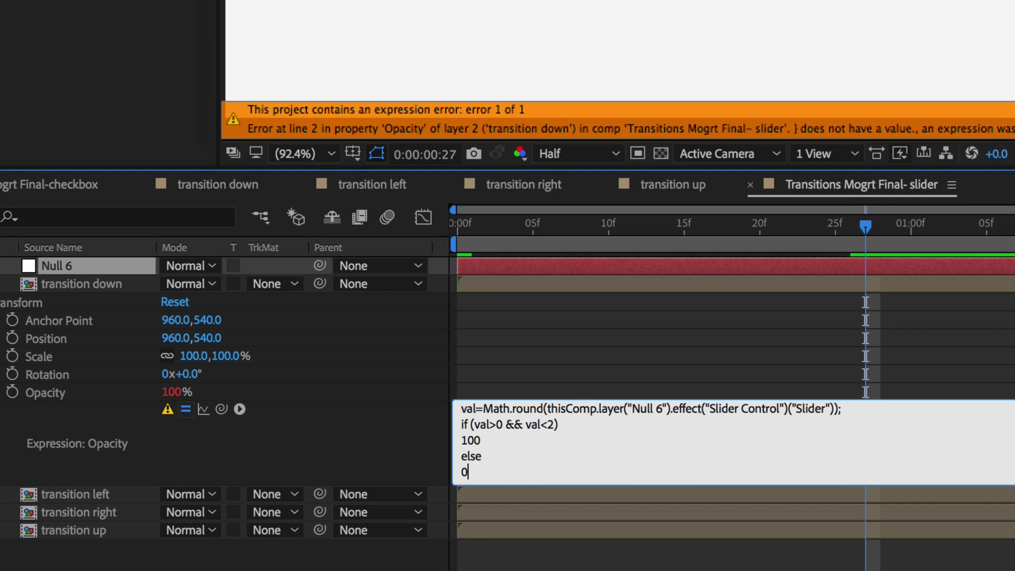
key(KP_Enter)
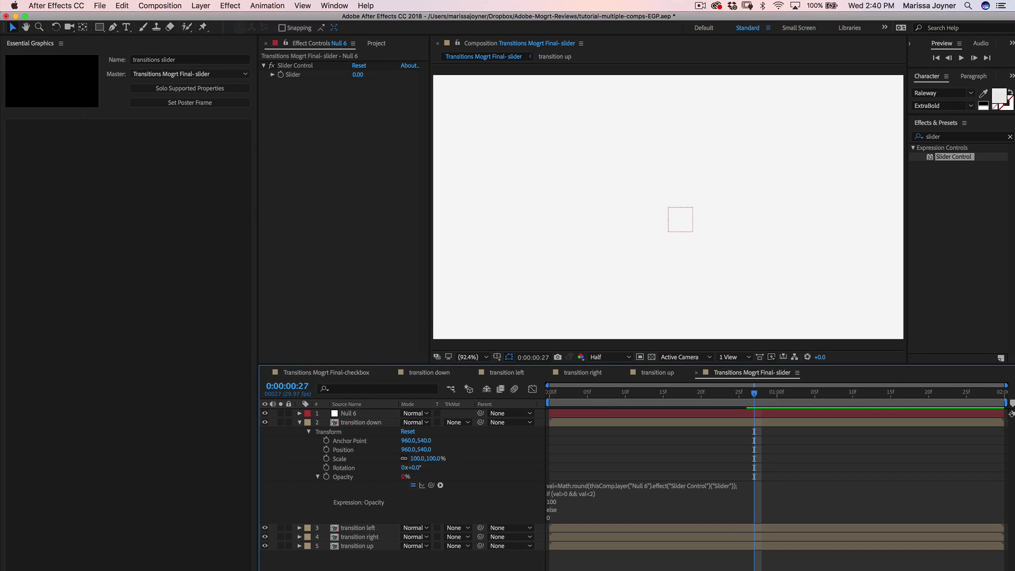
Add the null's Slider property to the Essential Graphics template and name it "Choose Transition Type".
click(370, 413)
key(e)
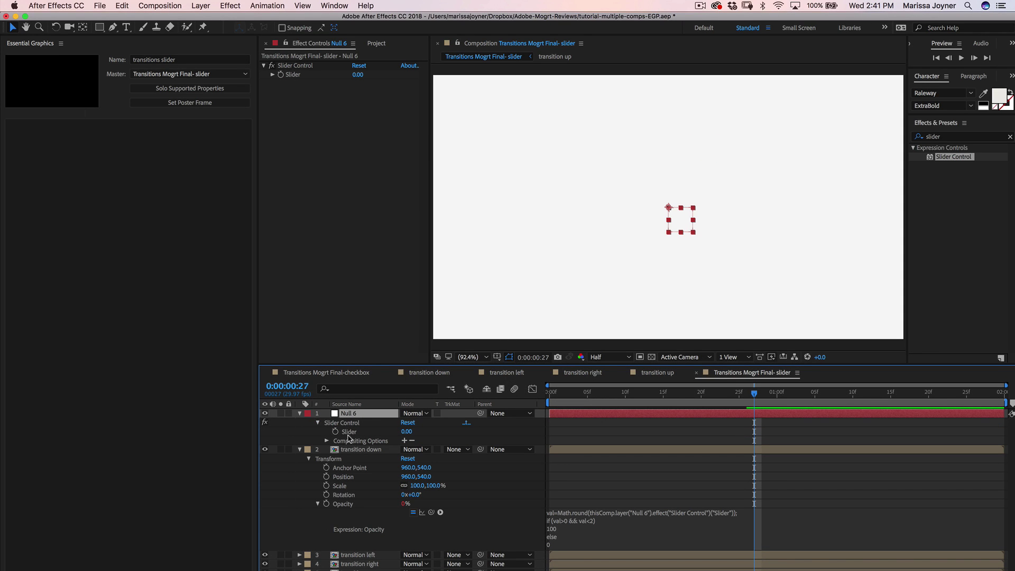
drag(351, 437, 125, 190)
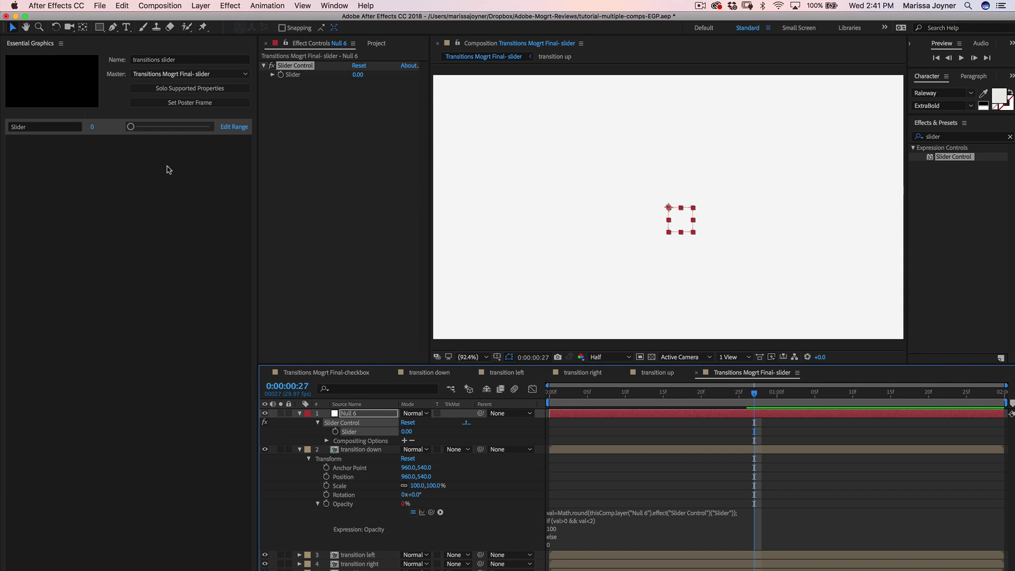
click(36, 127)
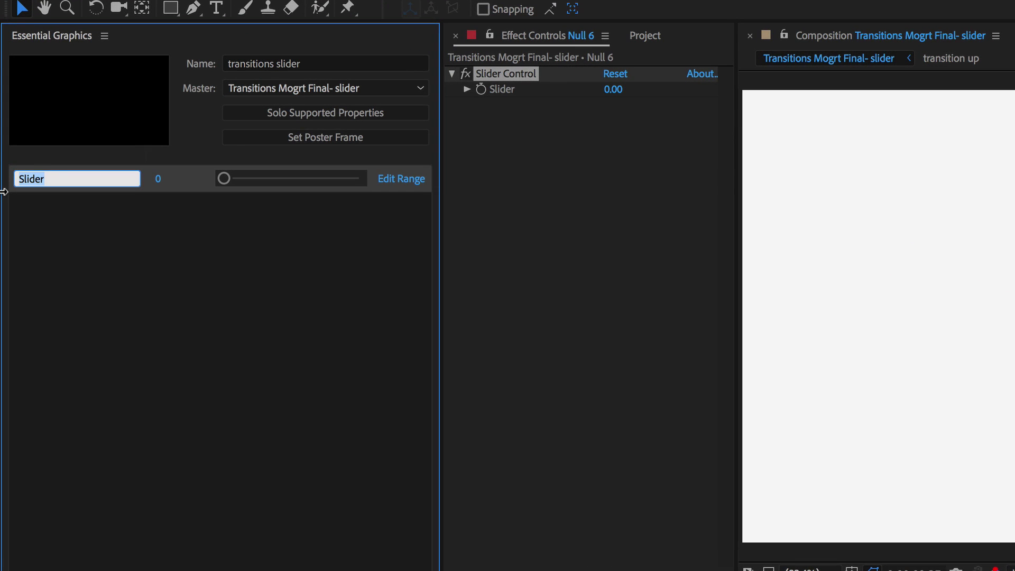
text(Ch)
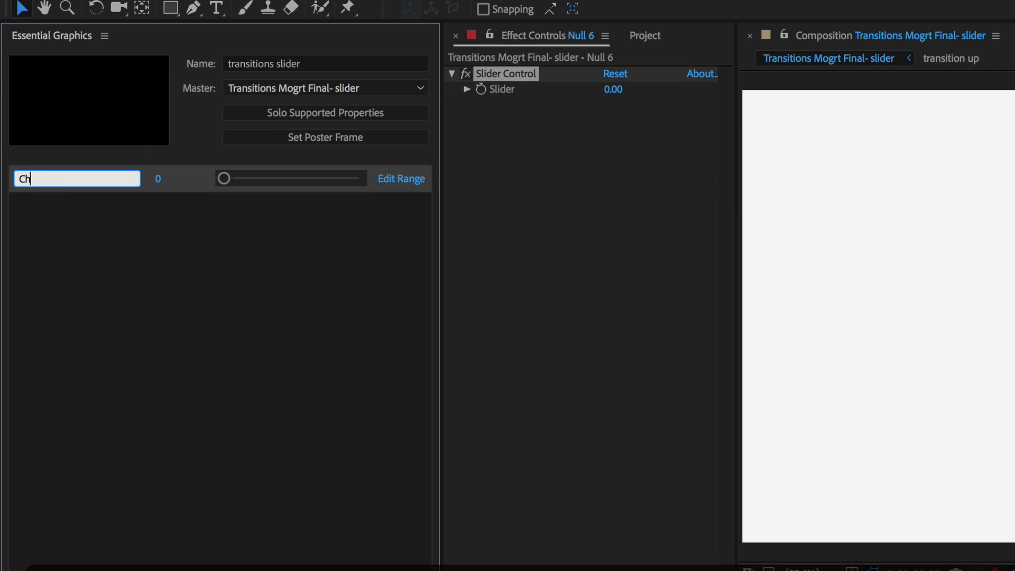
text(oose Transition Type)
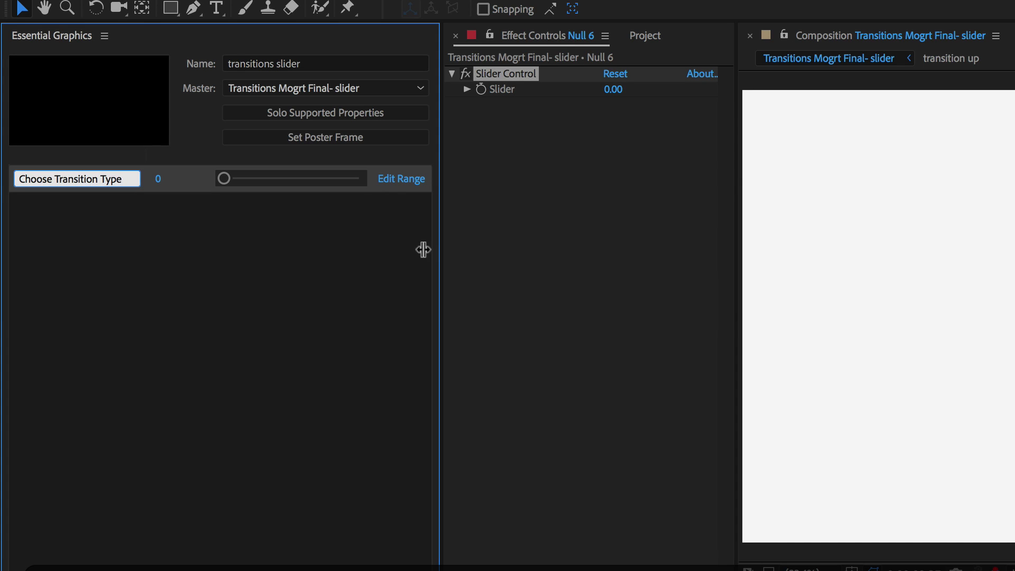
click(384, 235)
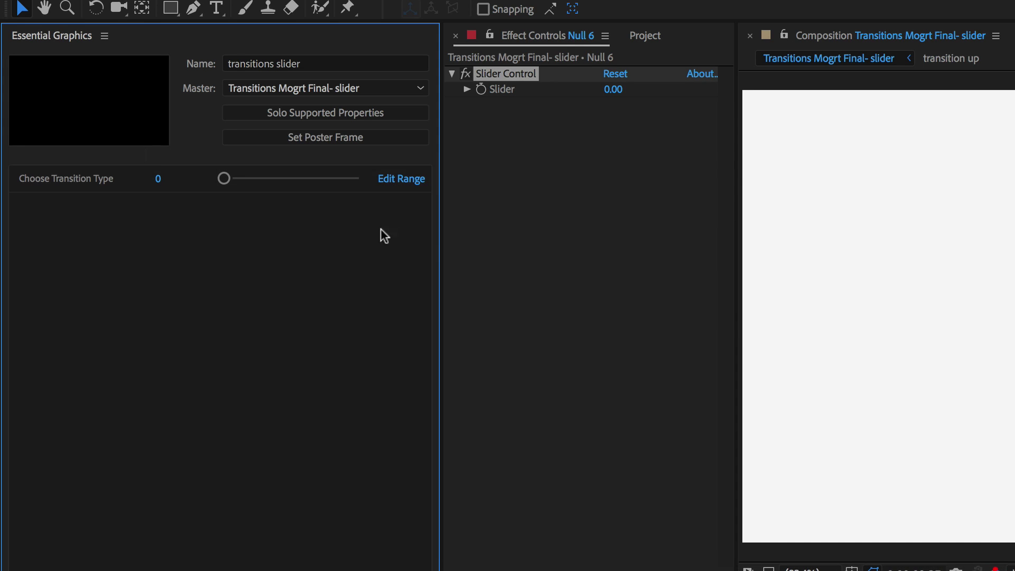
Set the upper limit of the Choose Transition Type slider range to 4.
click(401, 179)
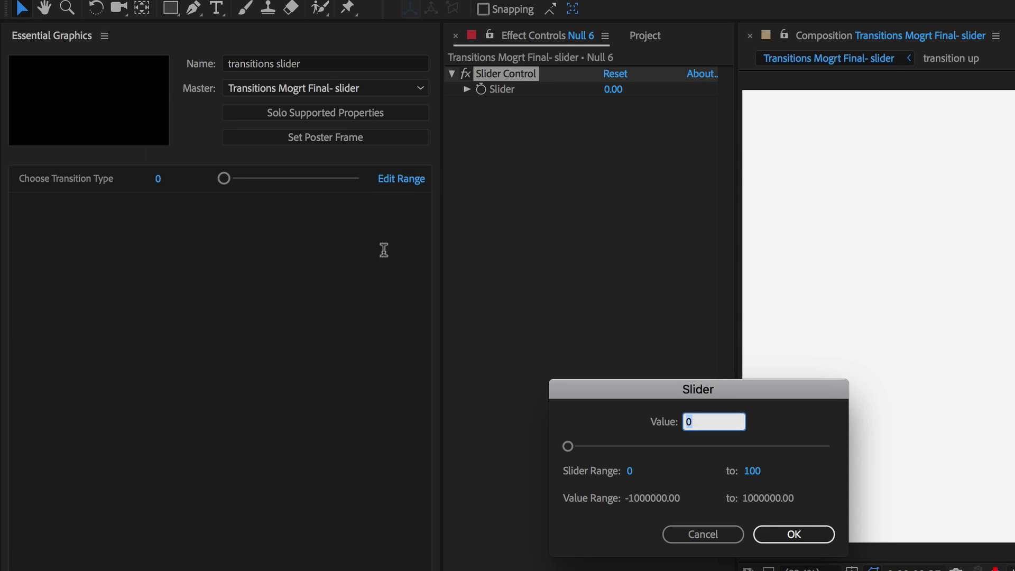
click(752, 472)
text(4)
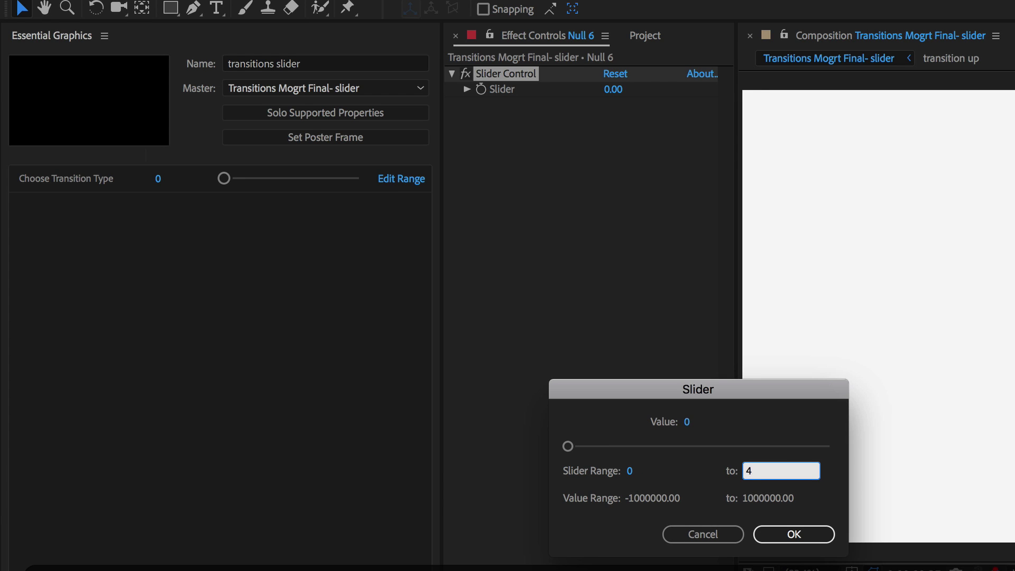
click(793, 534)
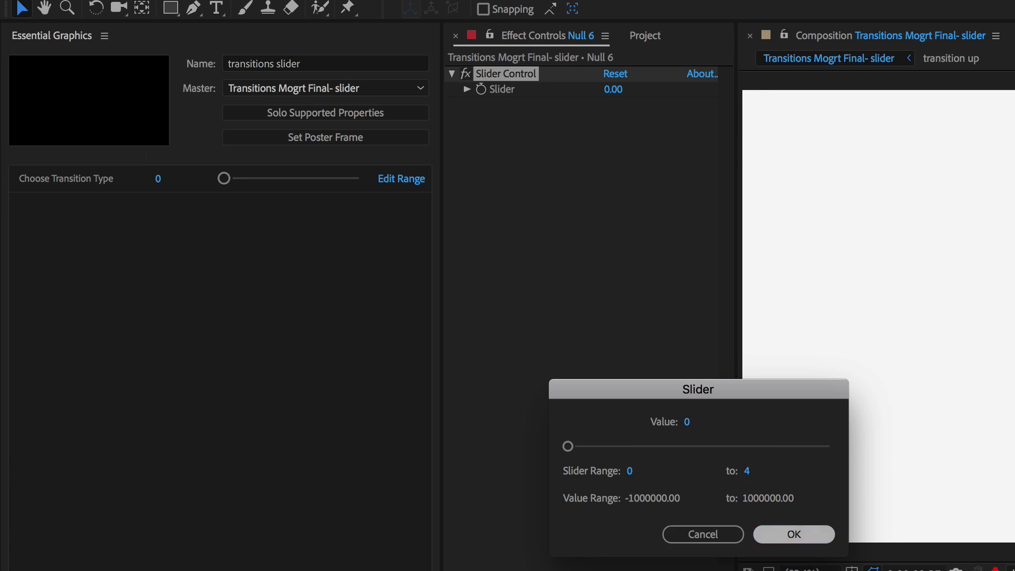
Solo the transition down layer and preview it at 0:00:00:21 with Choose Transition Type moved between about 0.6 and 1.3.
drag(224, 178, 244, 178)
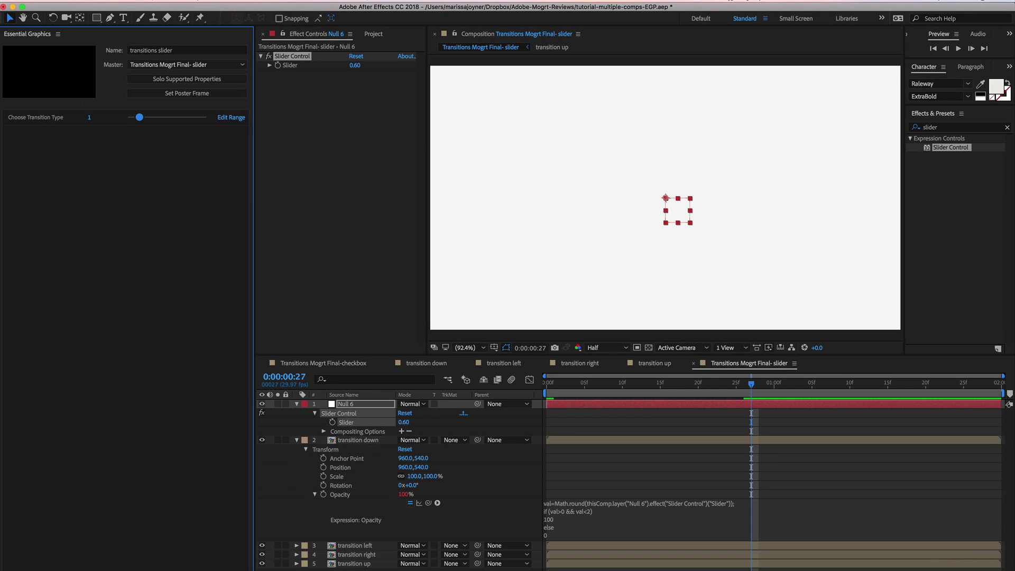
click(278, 440)
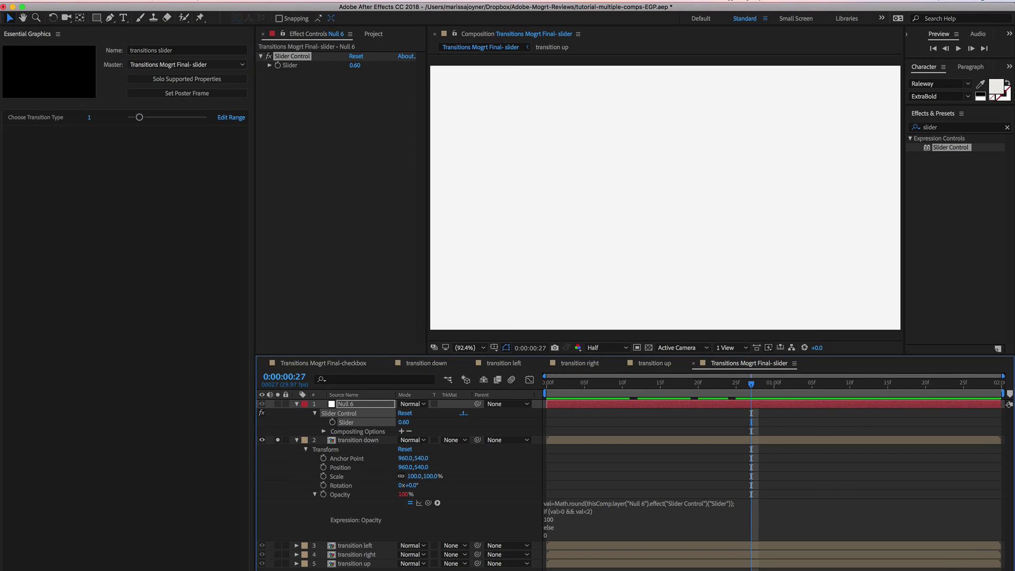
drag(751, 384, 705, 384)
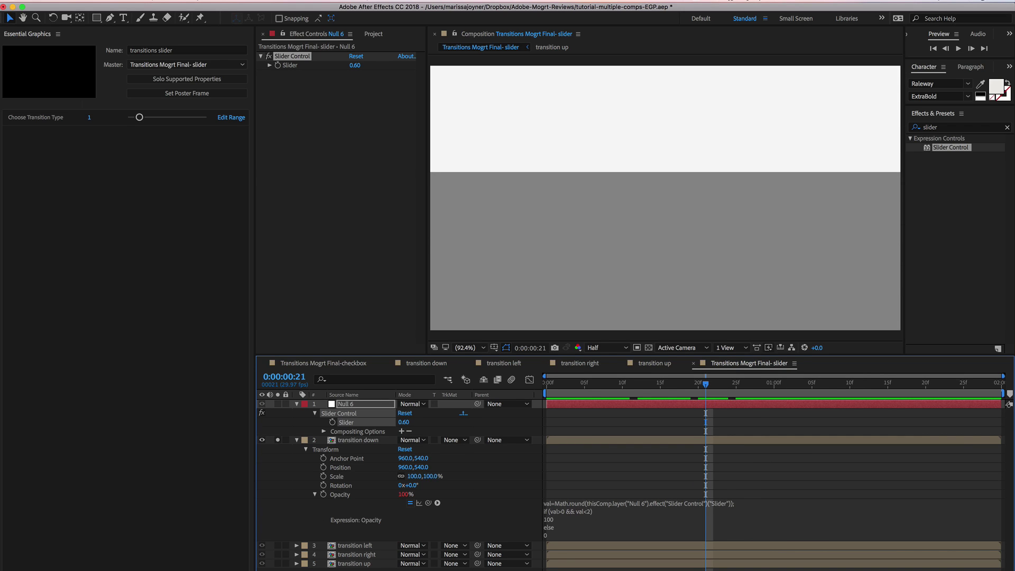
drag(140, 118, 141, 117)
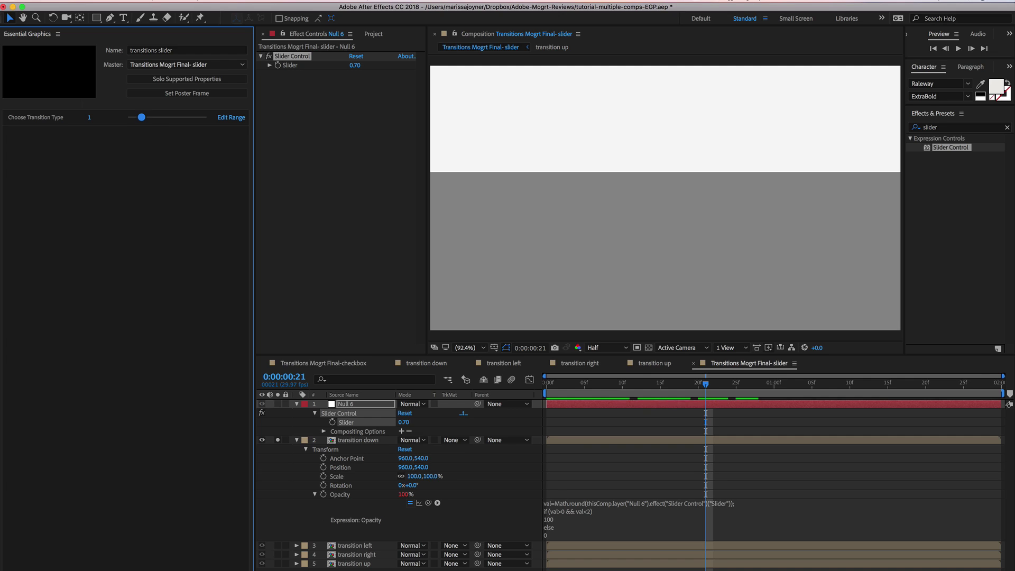
drag(141, 118, 153, 118)
Copy the transition down layer's complete Opacity expression into a new Opacity expression on the transition left layer.
click(608, 519)
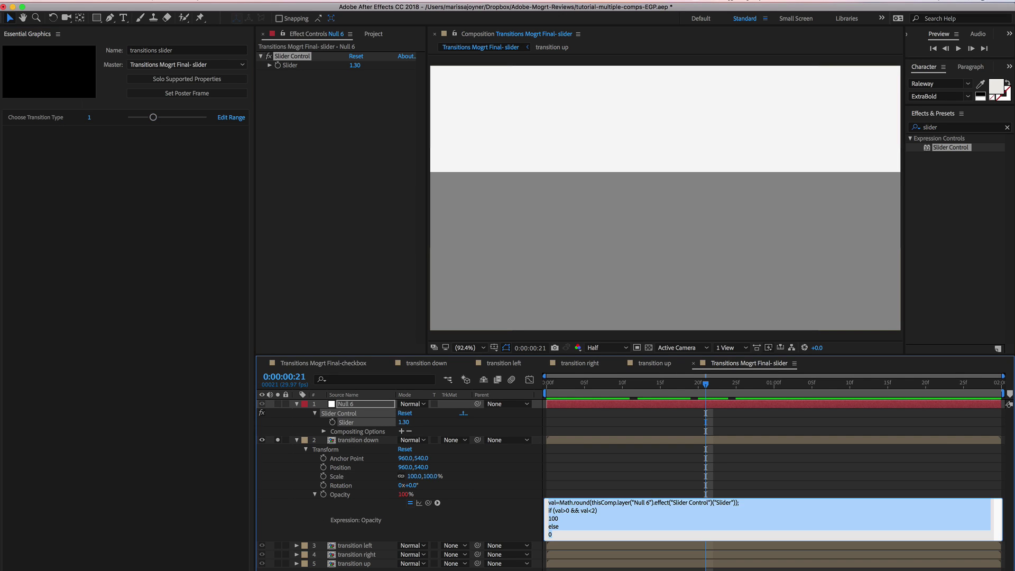
key(super+c)
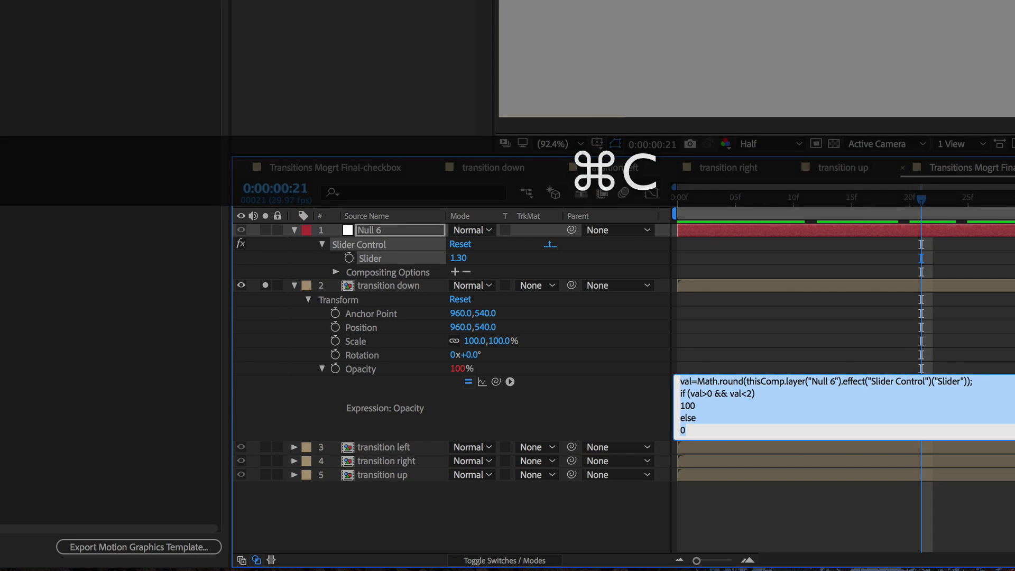
click(384, 447)
click(294, 447)
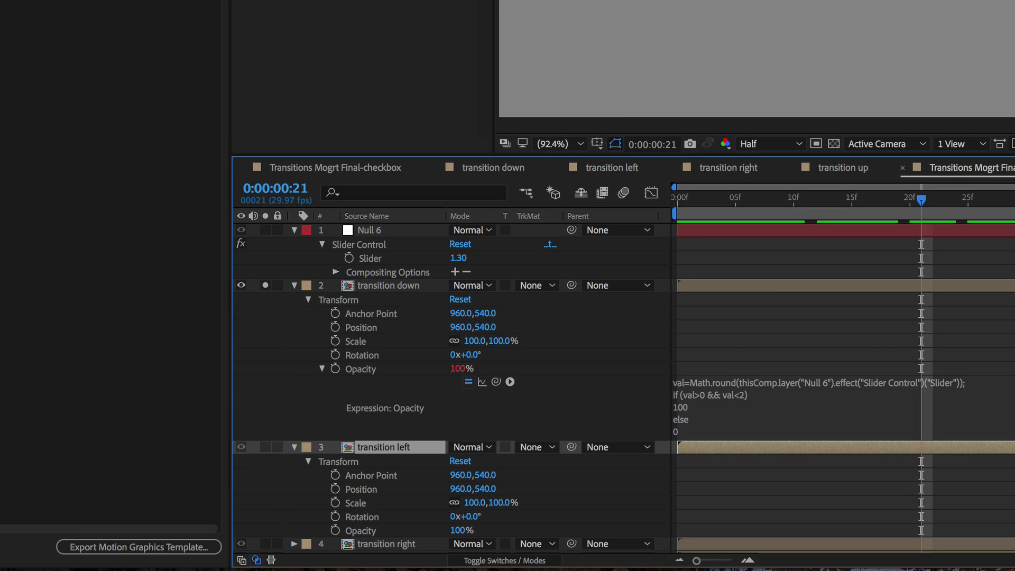
alt+click(335, 530)
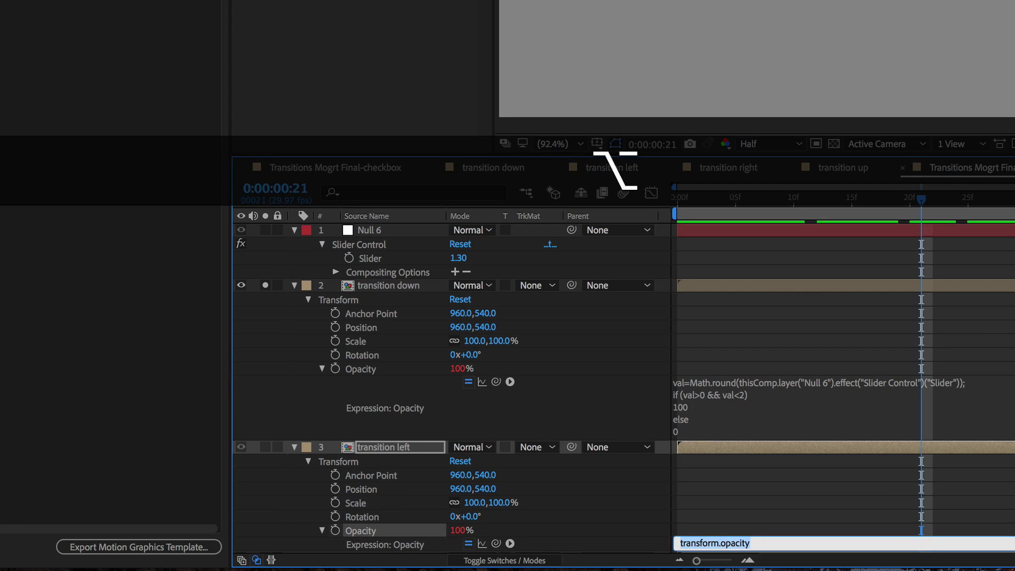
key(super+v)
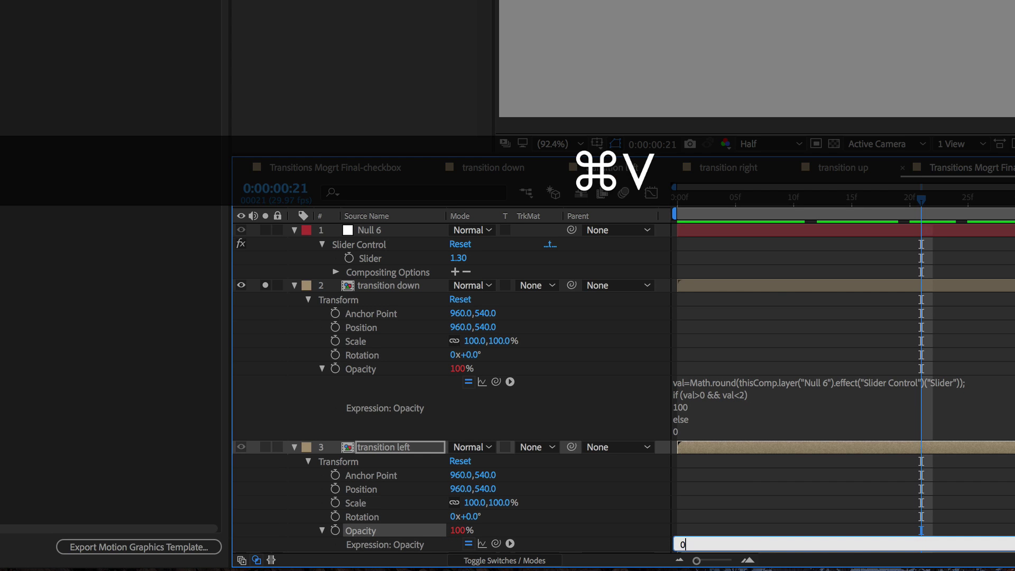
Change the transition left Opacity condition to "if (val>1 && val<3)", apply it, and test the slider at 3.
click(707, 544)
click(707, 529)
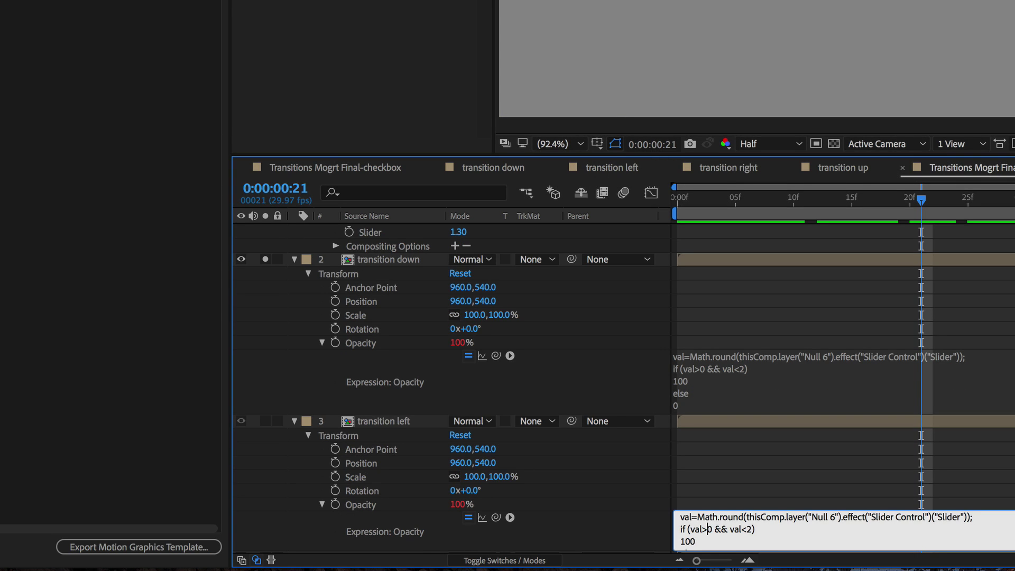
double_click(709, 529)
text(1)
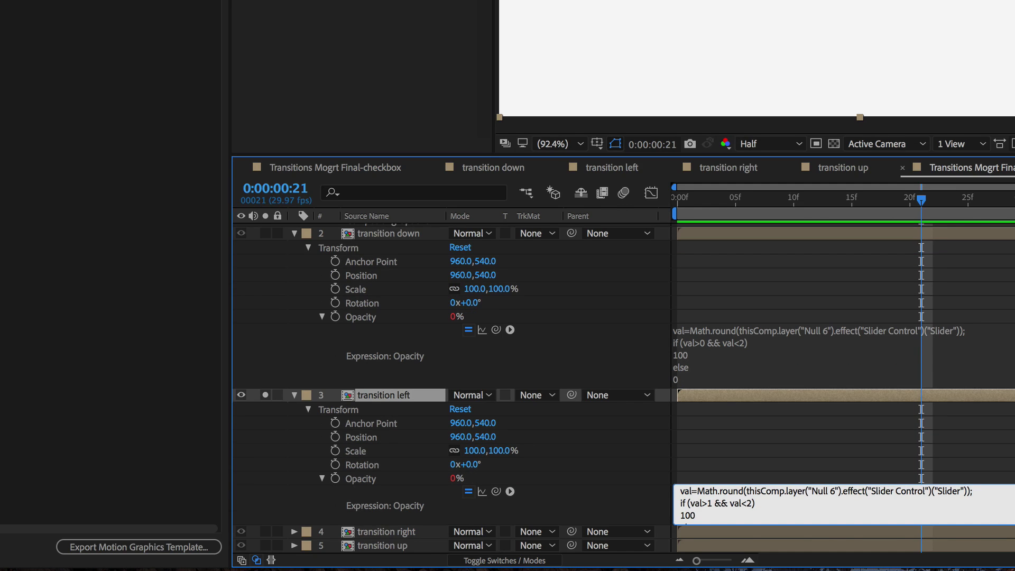
double_click(749, 503)
text(3)
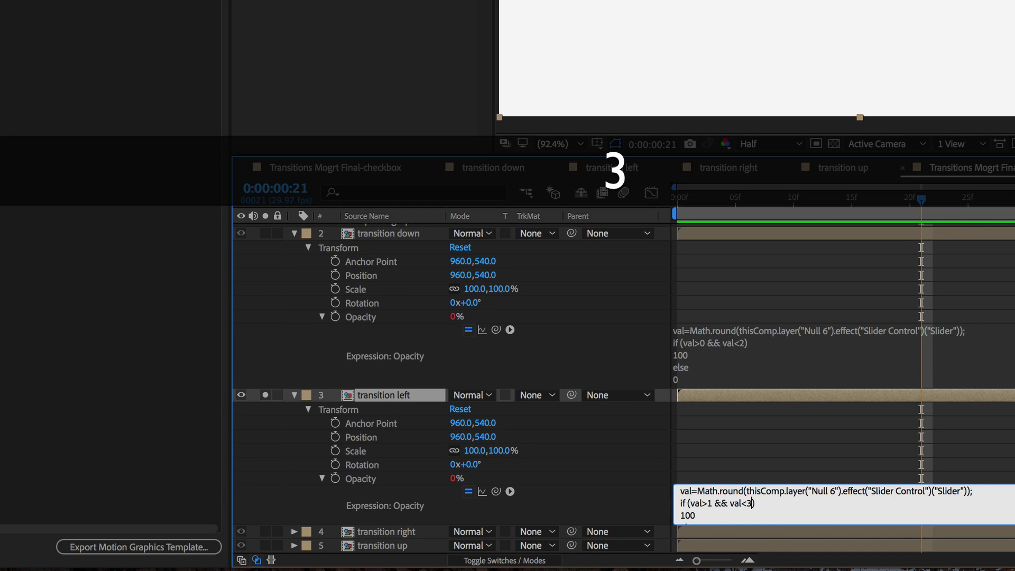
key(KP_Enter)
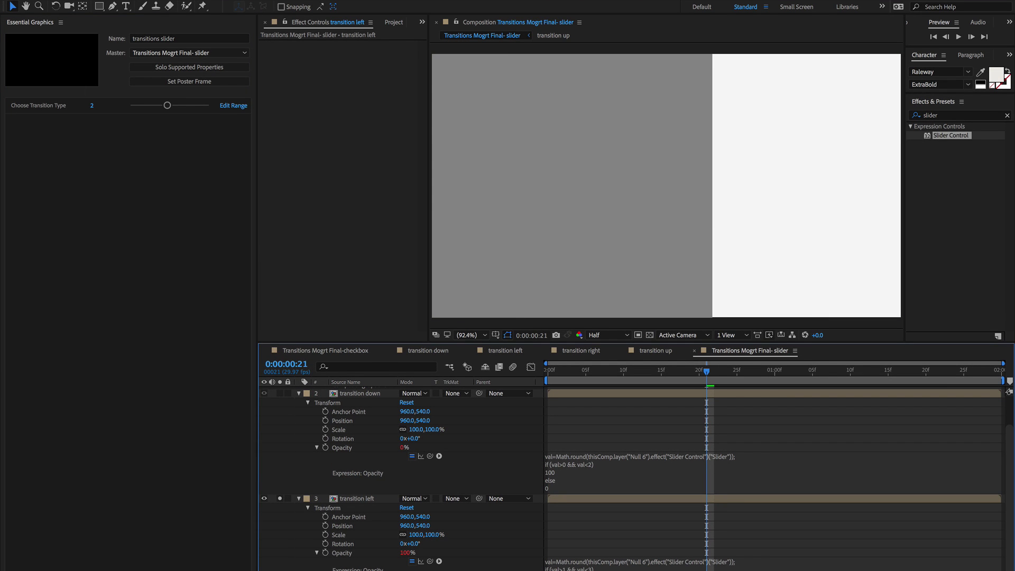
mouse_move(167, 105)
mouse_down()
mouse_move(130, 105)
mouse_move(187, 105)
mouse_up()
Copy the transition left layer's Opacity expression into a new Opacity expression on the transition right layer.
click(640, 565)
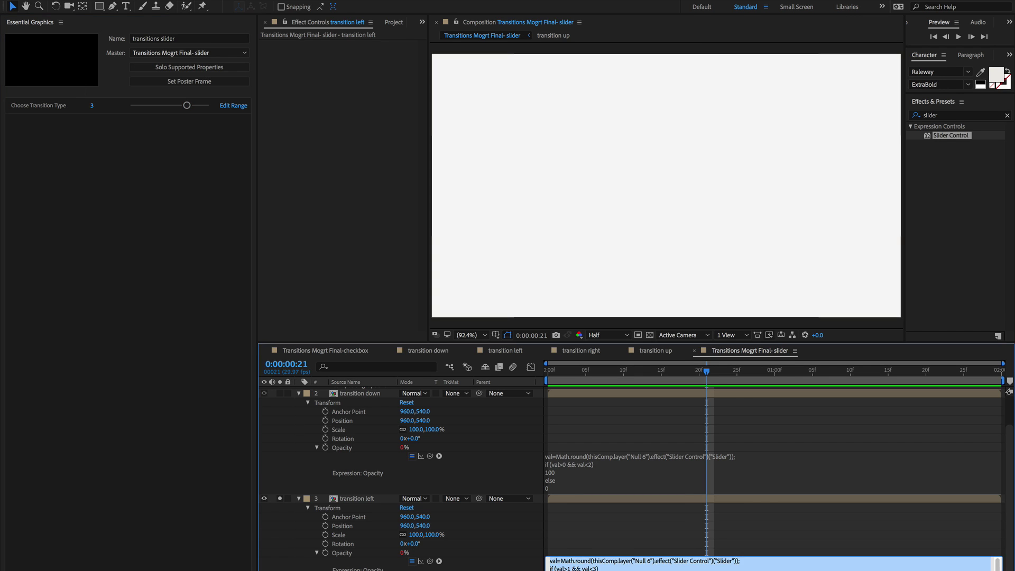
key(super+c)
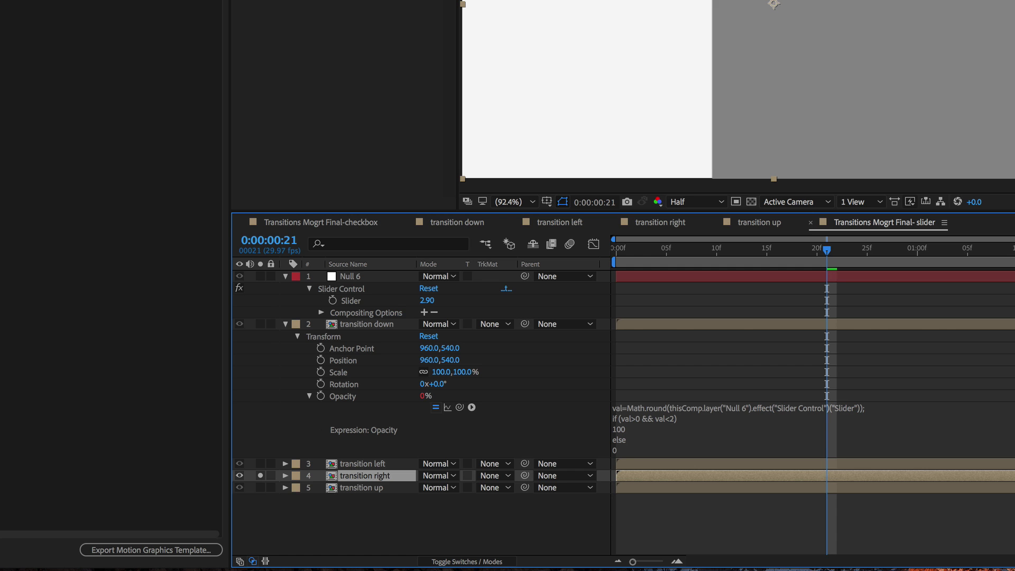
click(285, 475)
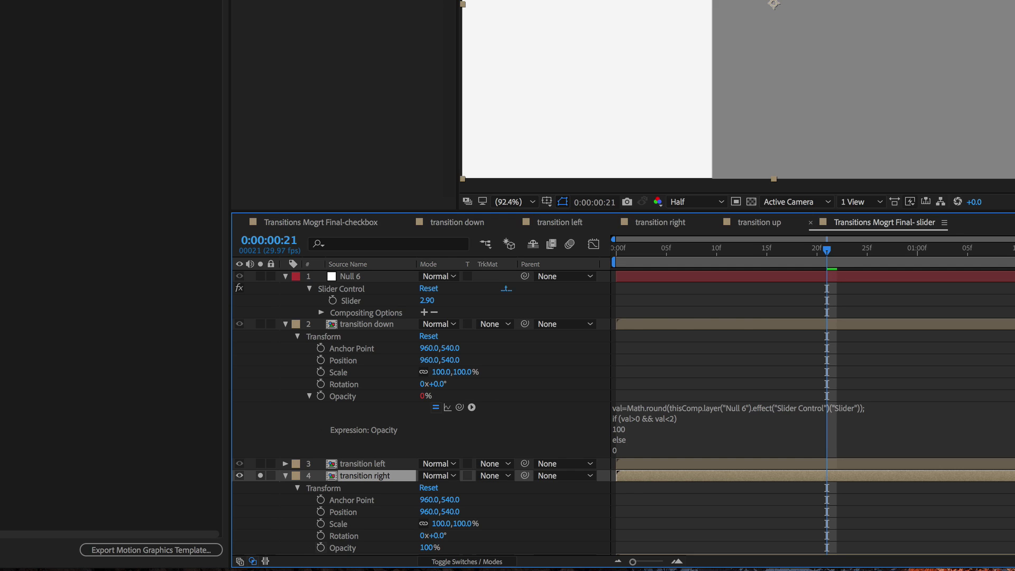
alt+click(321, 547)
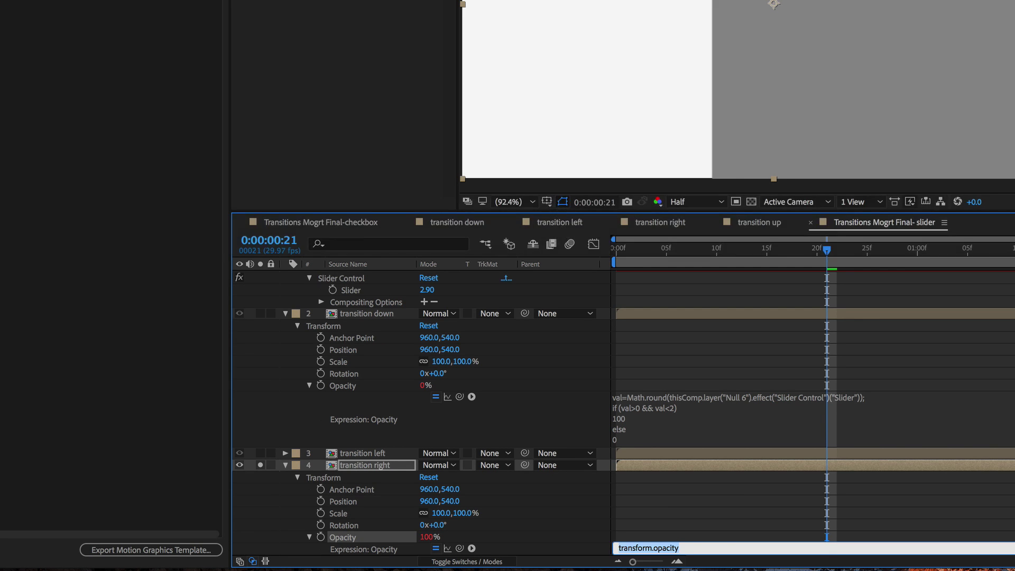
key(super+v)
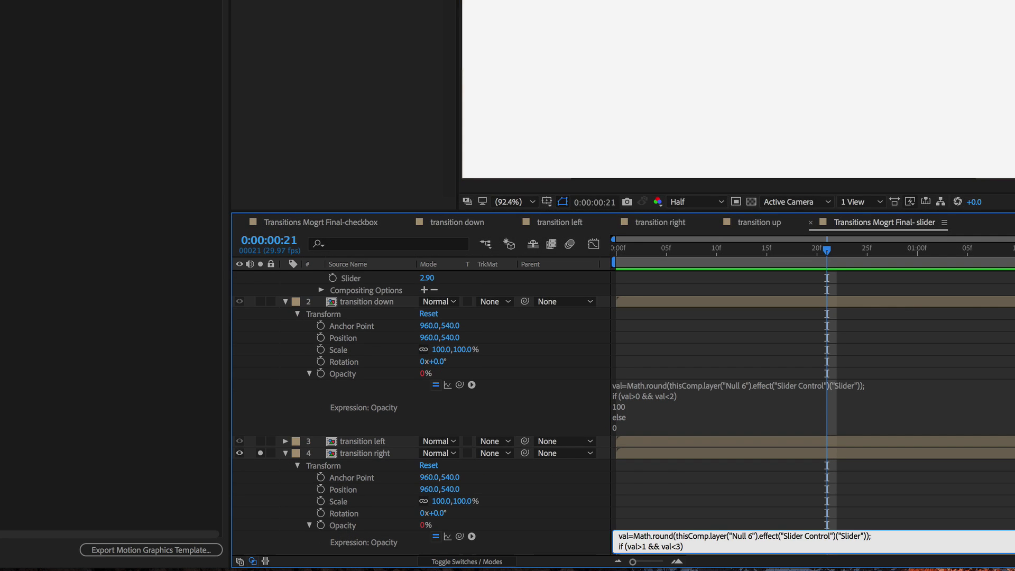
Change the transition right Opacity condition to "if (val>2 && val<4)", apply it, and unsolo the collapsed layer.
scroll(740, 541, down, 1)
drag(620, 536, 642, 537)
click(632, 541)
click(654, 538)
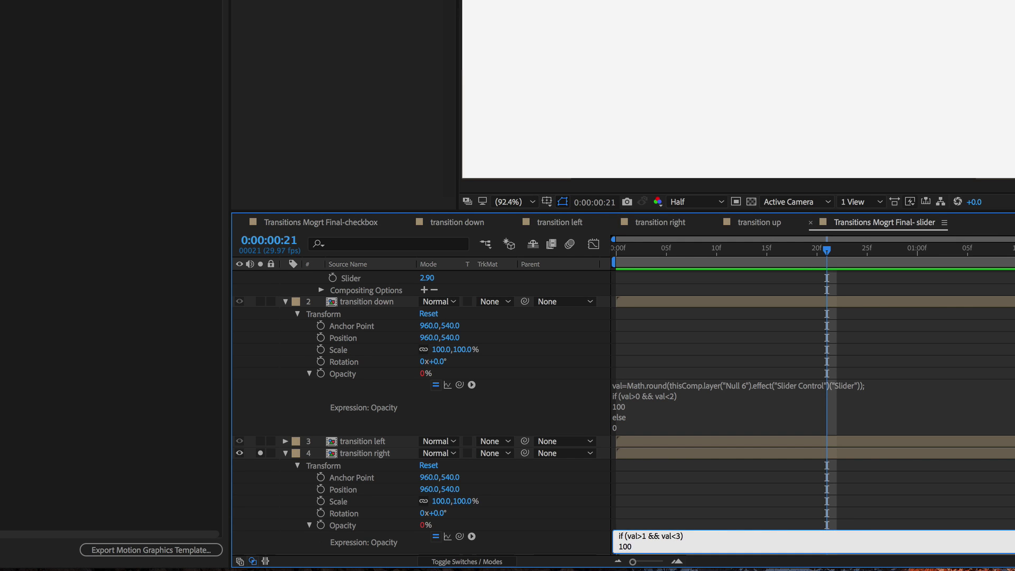
text(2)
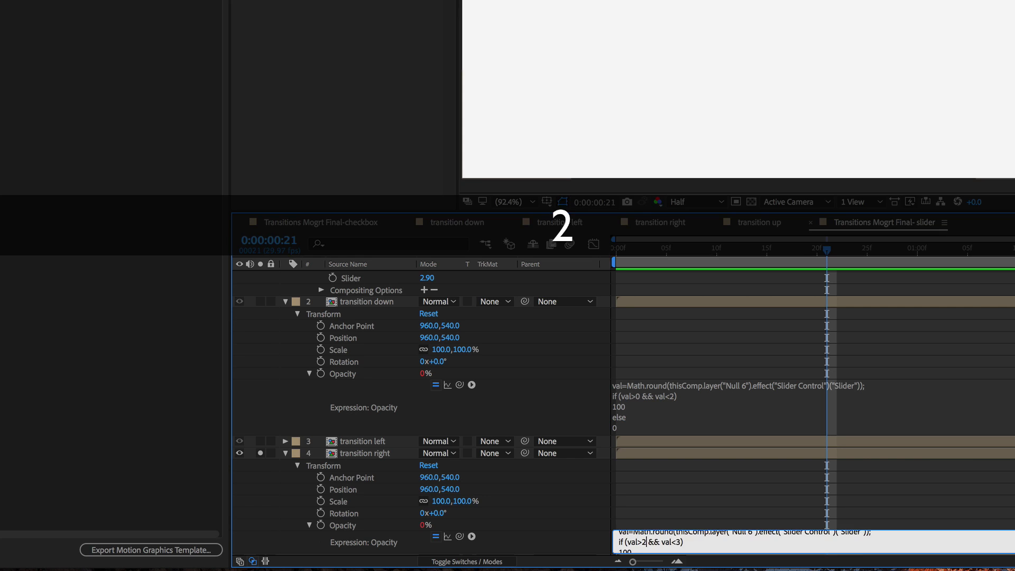
click(683, 534)
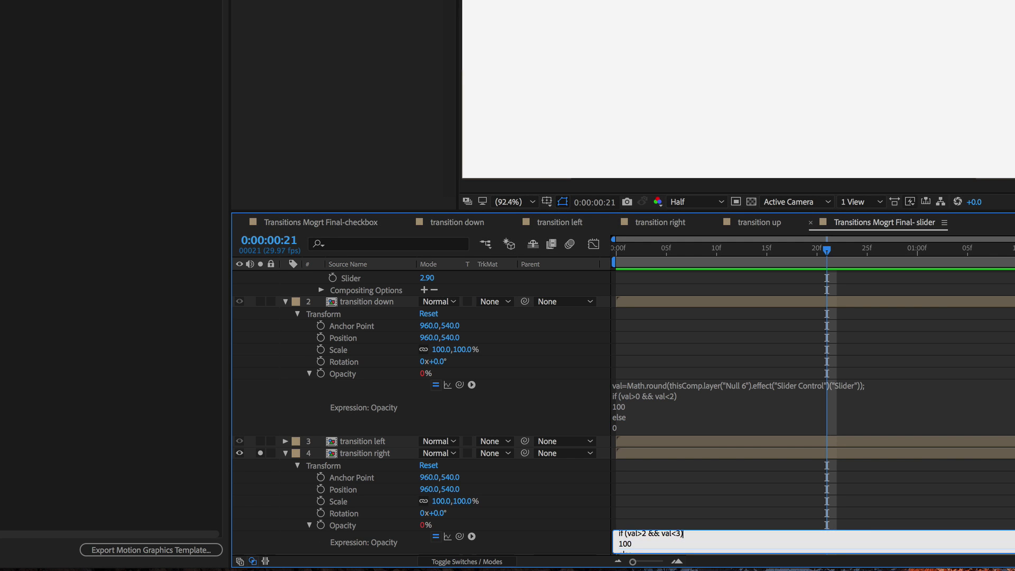
text(4)
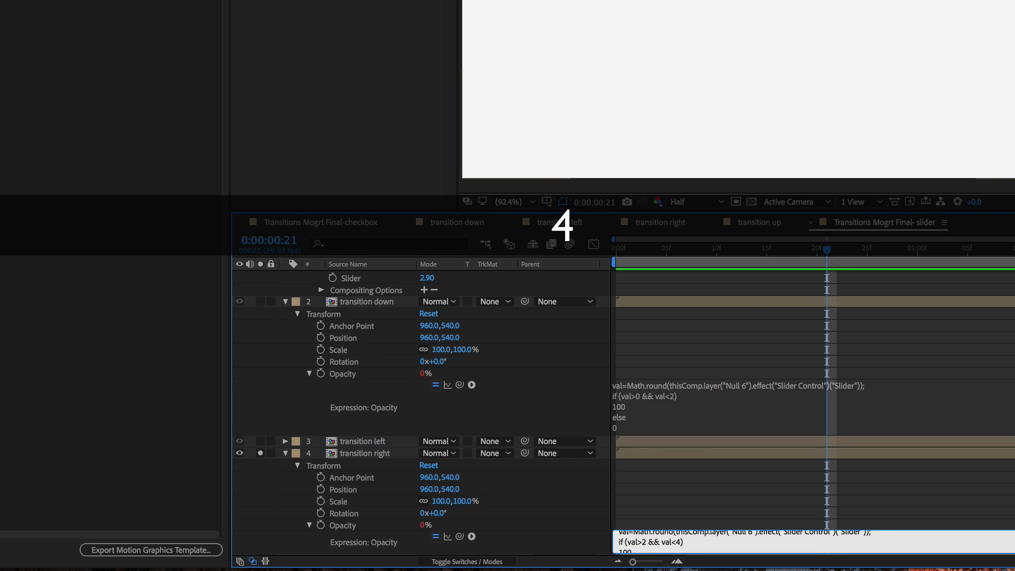
key(KP_Enter)
click(286, 453)
click(260, 475)
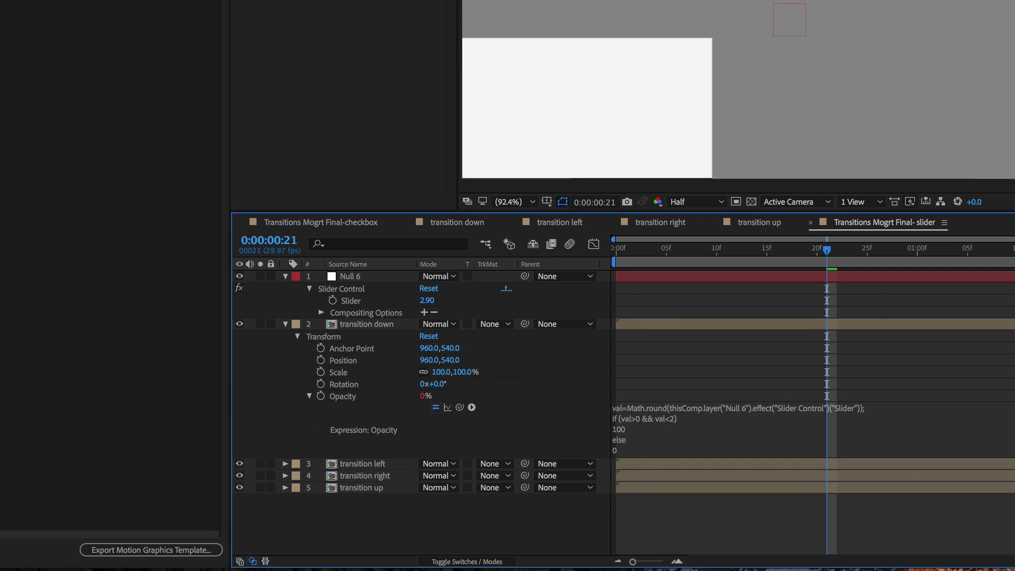
Solo the transition up layer and paste the copied expression into a new expression on its Opacity.
click(260, 487)
click(361, 488)
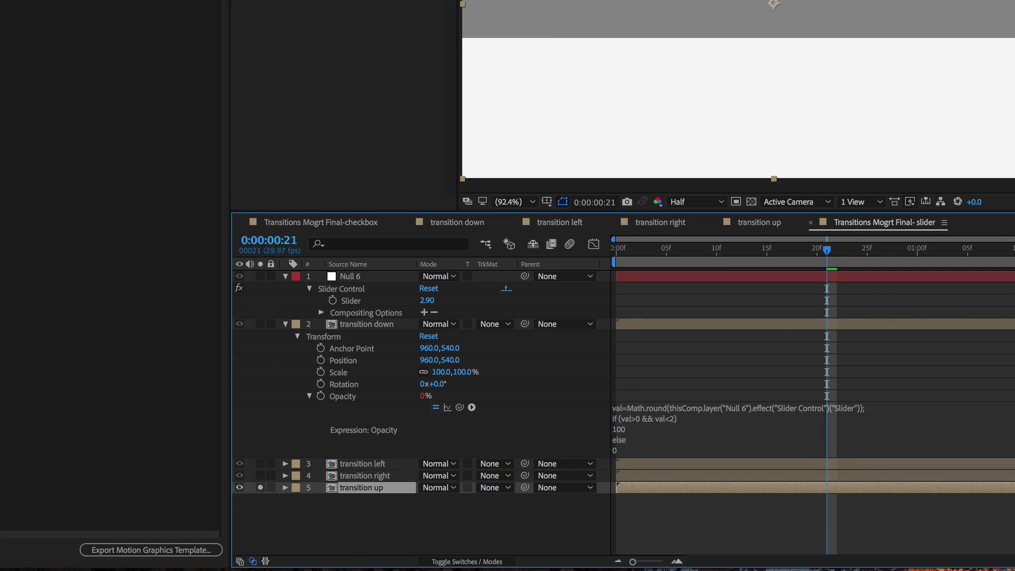
click(286, 488)
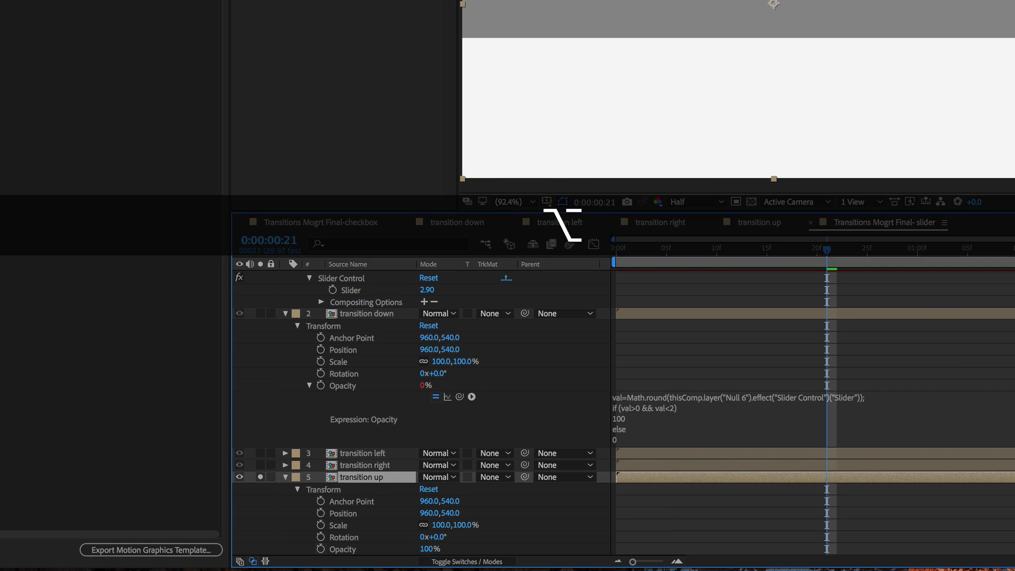
alt+click(320, 549)
key(alt+super+v)
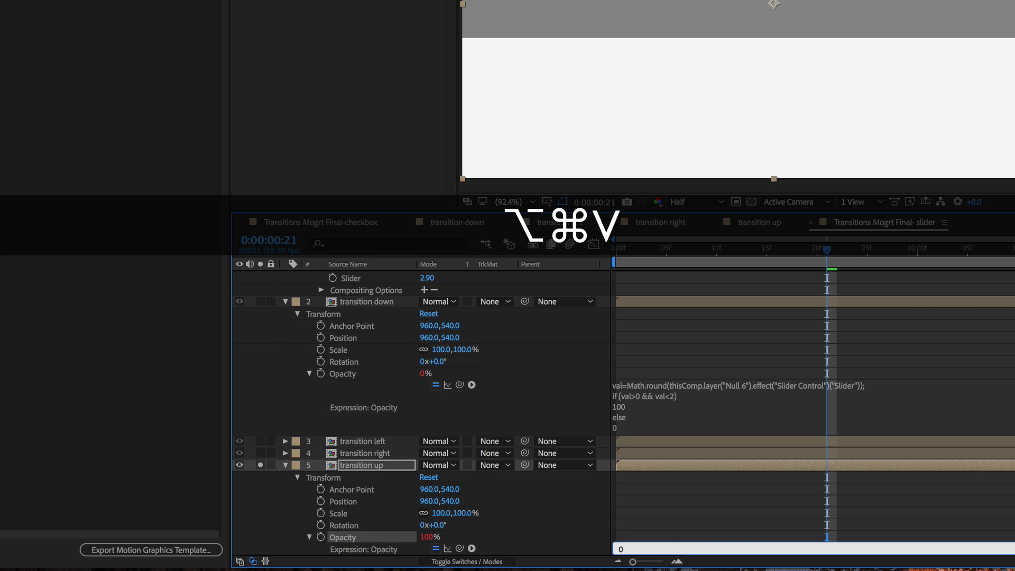
Change the transition up Opacity condition to "if (val>3 && val<5)", apply it, and test the Choose Transition Type slider.
key(super+a)
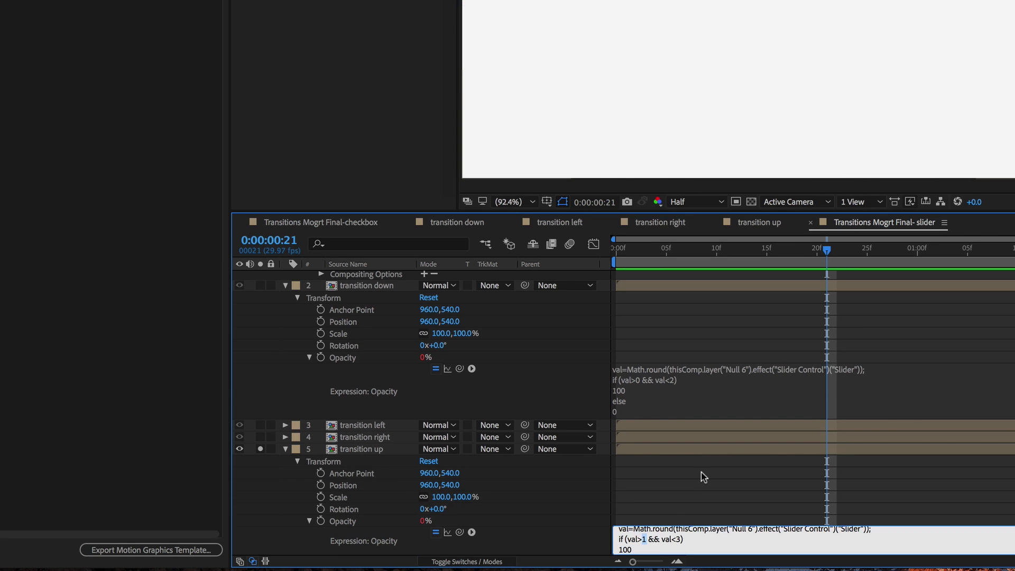
text(3)
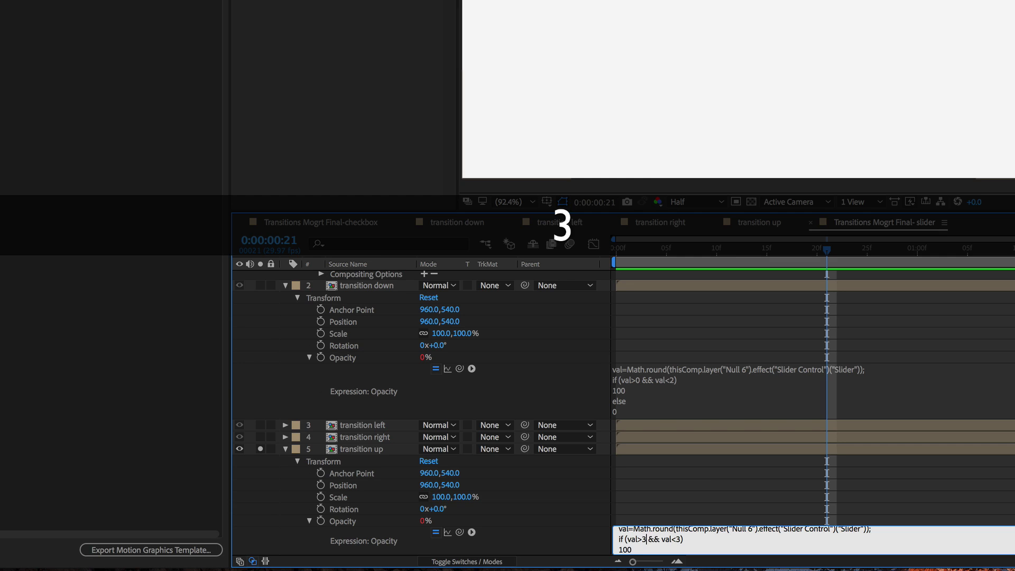
text(5)
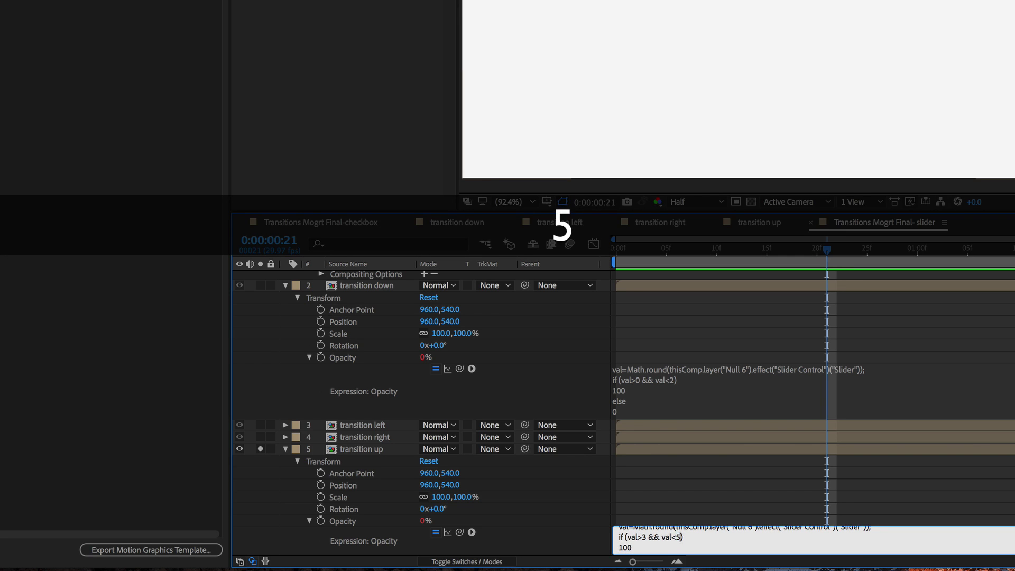
key(KP_Enter)
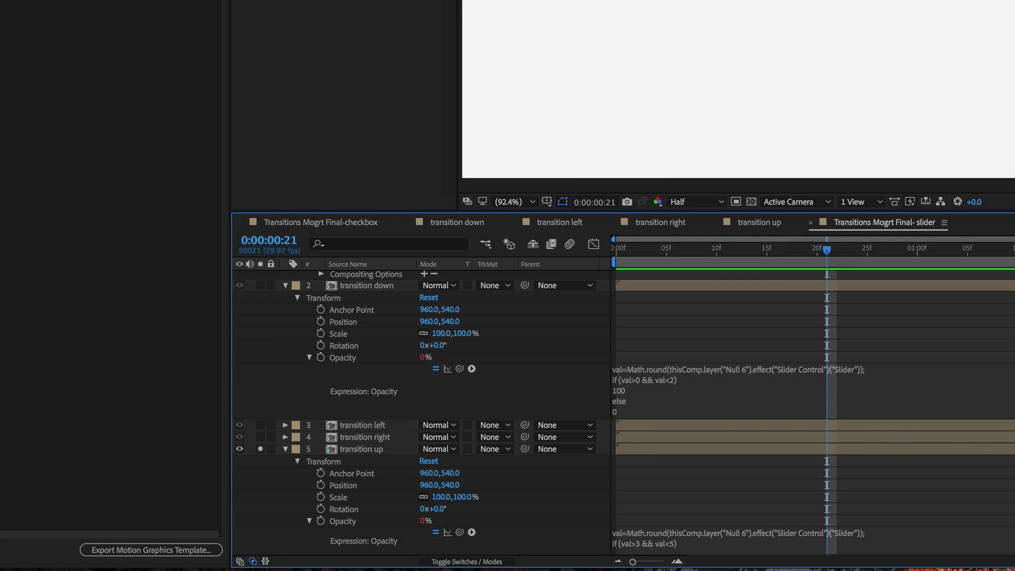
drag(175, 126, 204, 126)
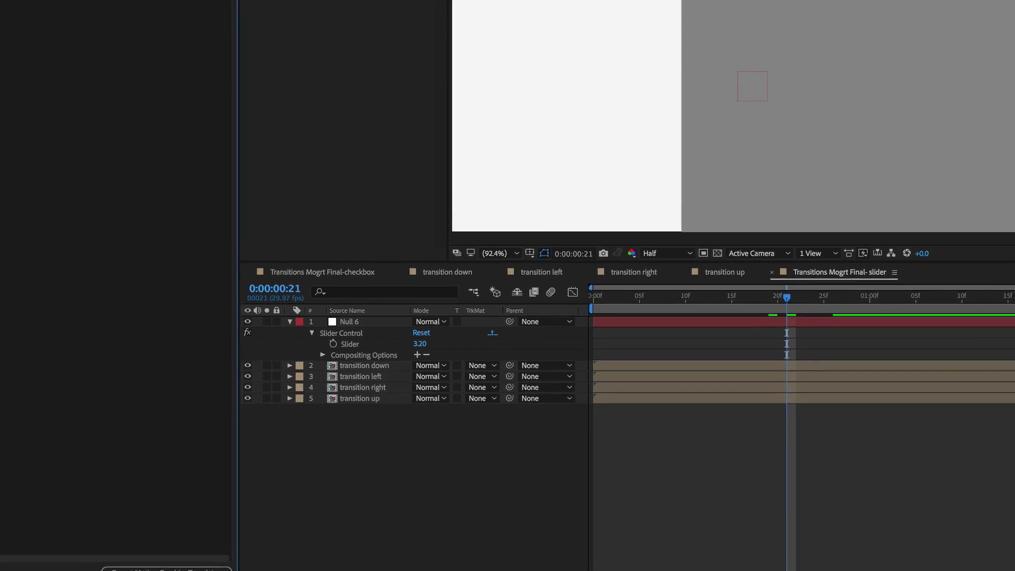